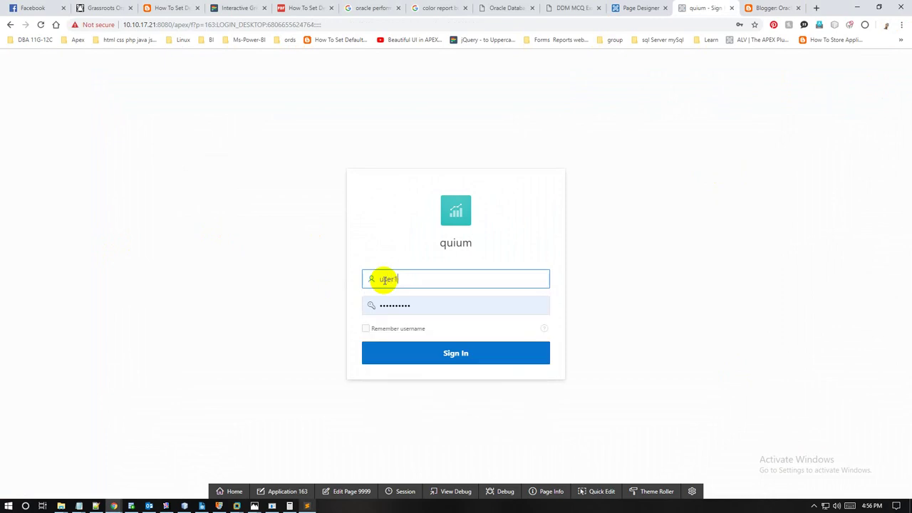
Step: Sign in to quium as user1 with a re-entered password to reach the Admin page
{"action": "double_click", "coordinate": [413, 304]}
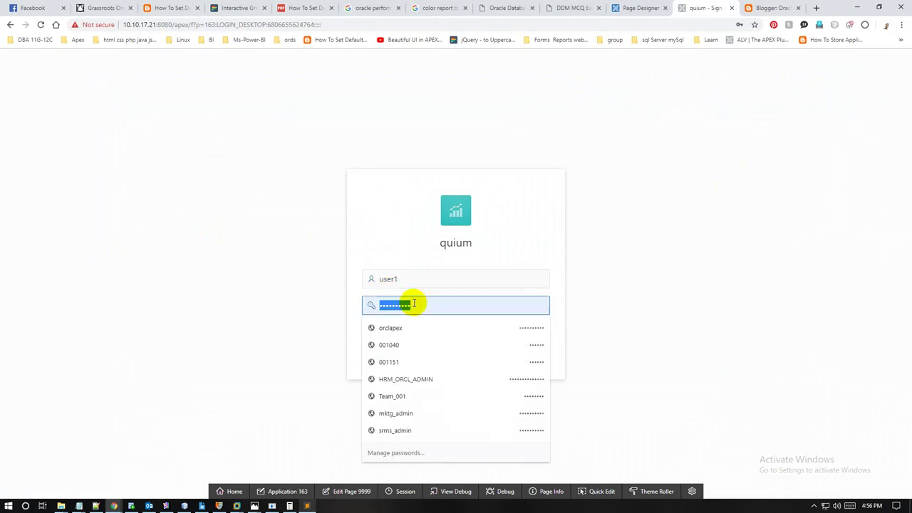
{"action": "type", "text": "o1"}
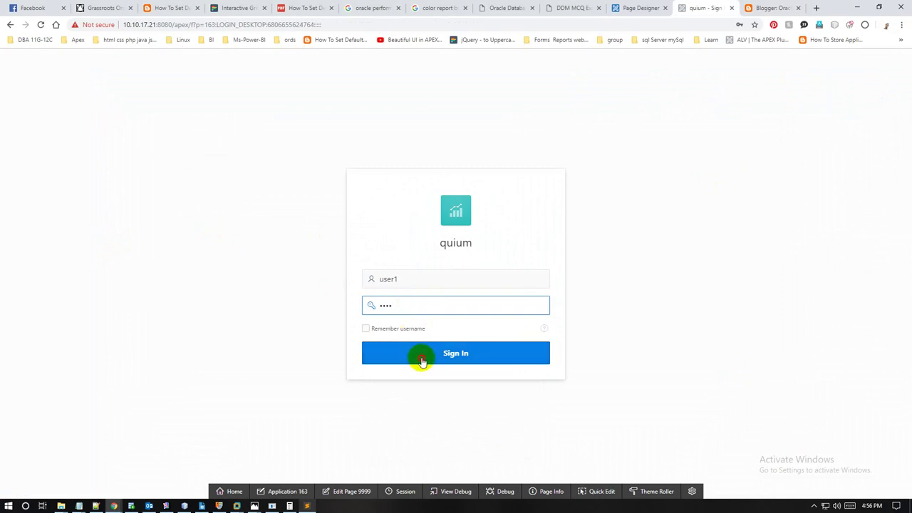
{"action": "left_click", "coordinate": [417, 354]}
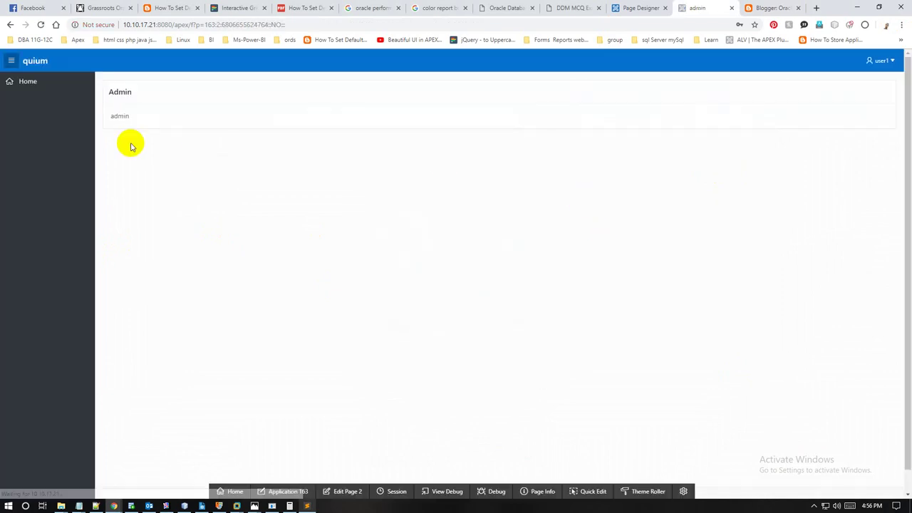
Step: Sign out of quium and enter user2 as the username
{"action": "left_click", "coordinate": [895, 61]}
{"action": "left_click", "coordinate": [870, 80]}
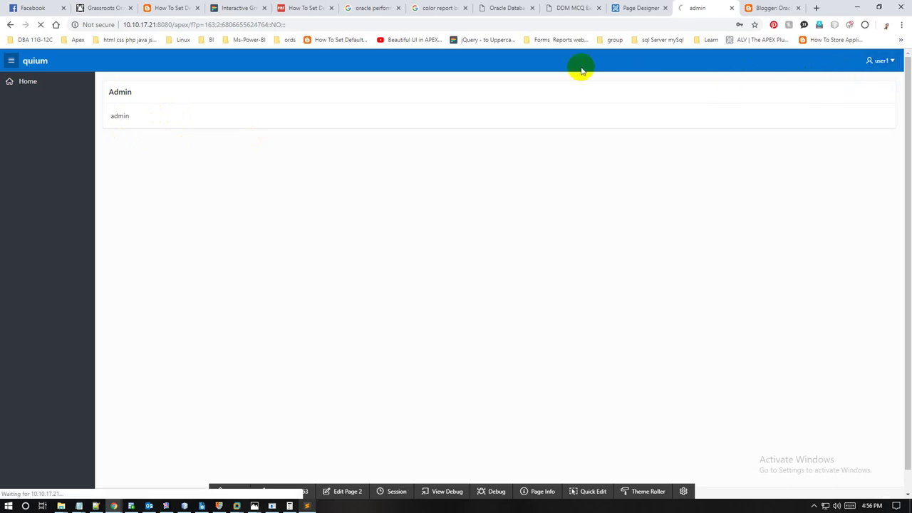
{"action": "left_click", "coordinate": [411, 279]}
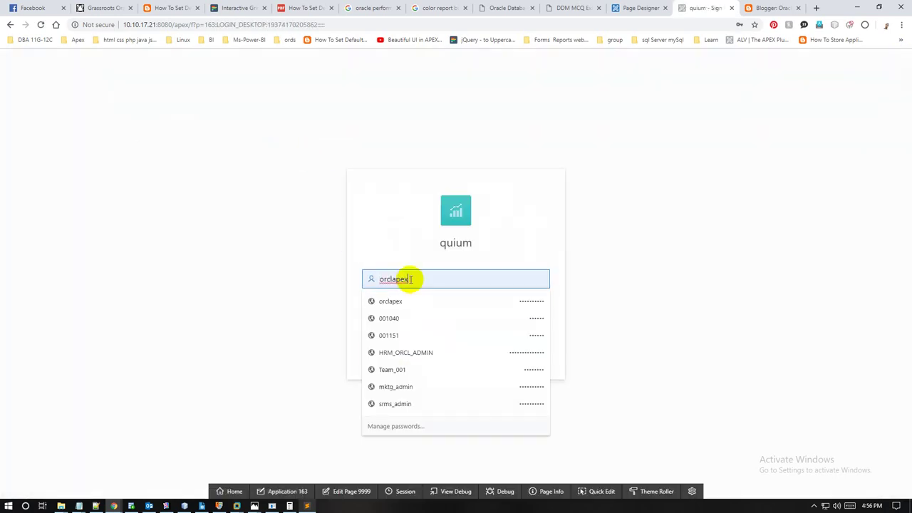
{"action": "type", "text": "user"}
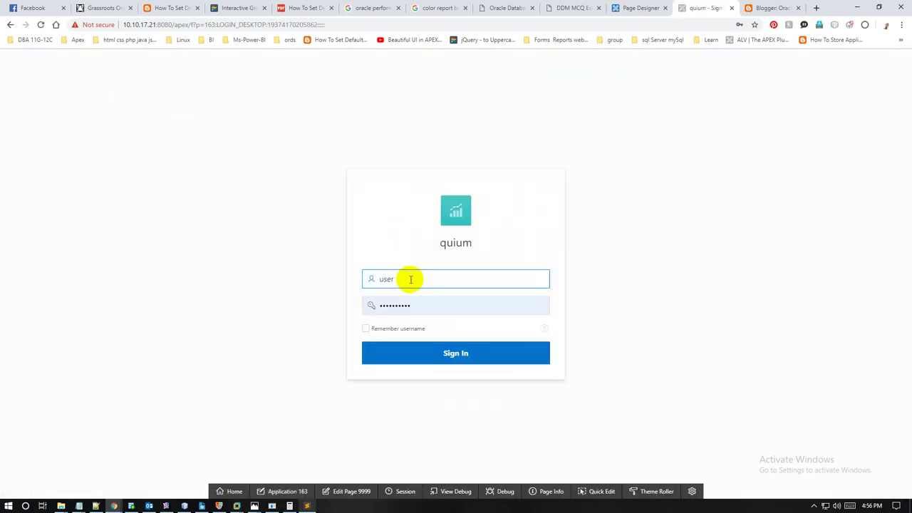
{"action": "type", "text": "2"}
{"action": "key", "text": "Tab"}
{"action": "type", "text": "u"}
Step: Enter user2's password, sign in to the Manager page, then sign out
{"action": "key", "text": "BackSpace"}
{"action": "type", "text": "u"}
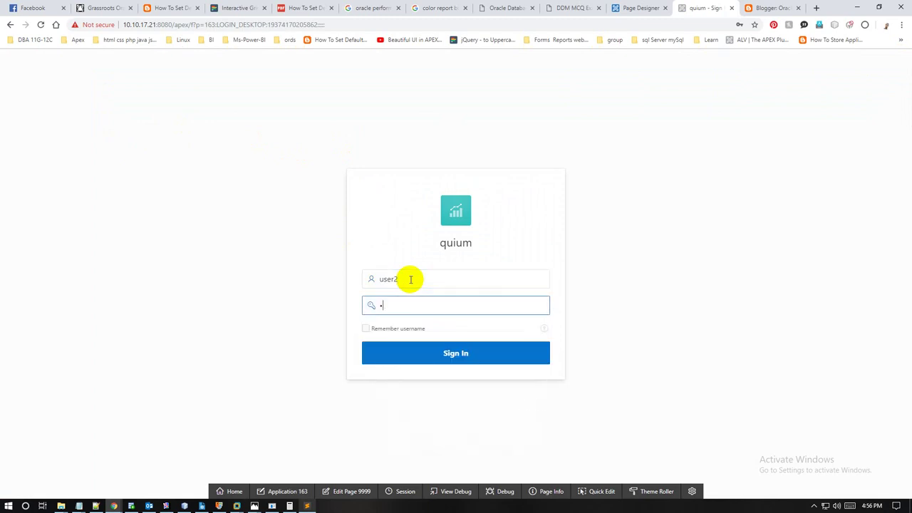
{"action": "left_click", "coordinate": [447, 361]}
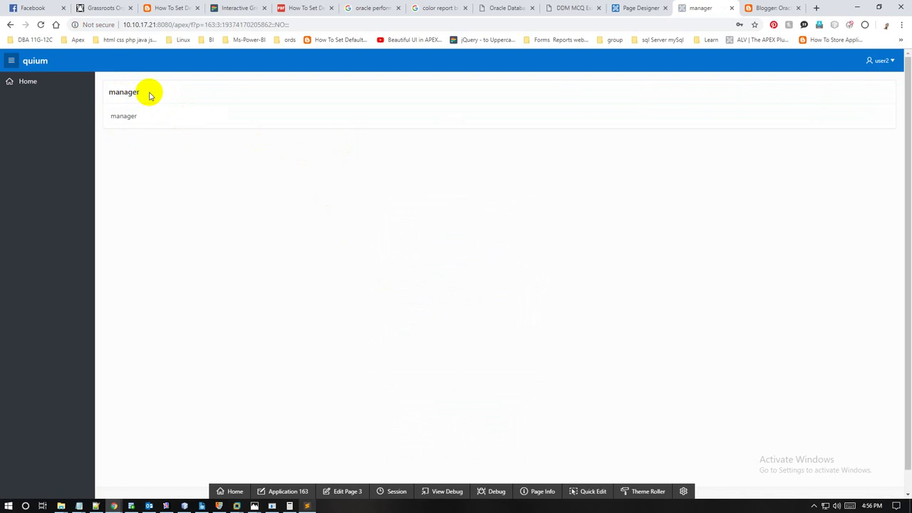
{"action": "left_click", "coordinate": [890, 63]}
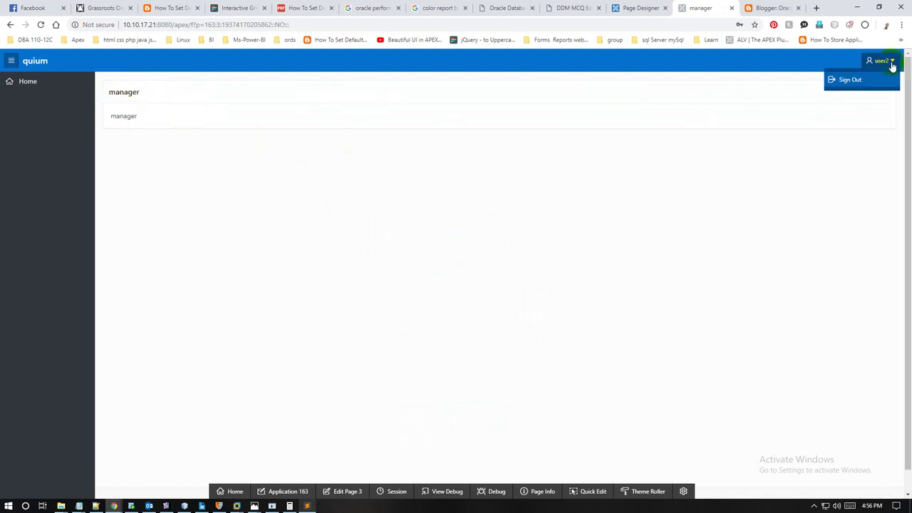
{"action": "left_click", "coordinate": [855, 80]}
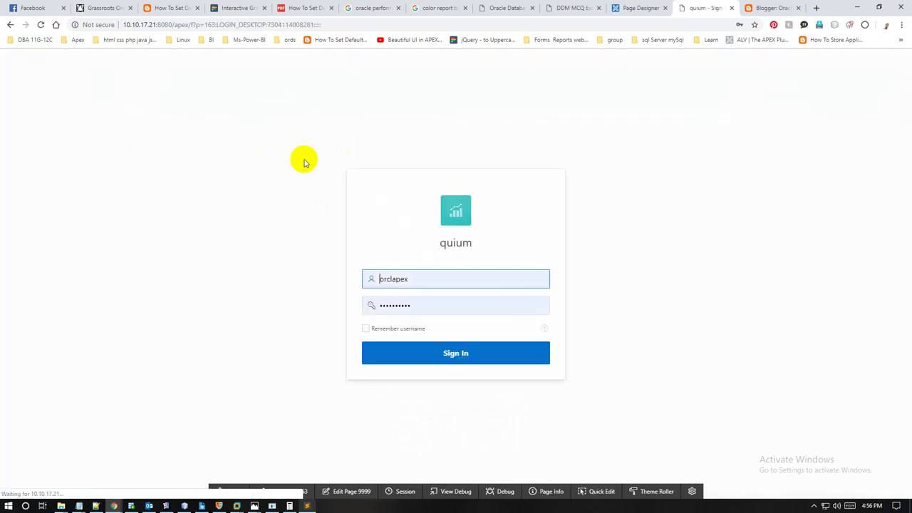
Step: Log in as user3 to reach the staff page, then return to the Page Designer tab
{"action": "double_click", "coordinate": [415, 285]}
{"action": "type", "text": "user3"}
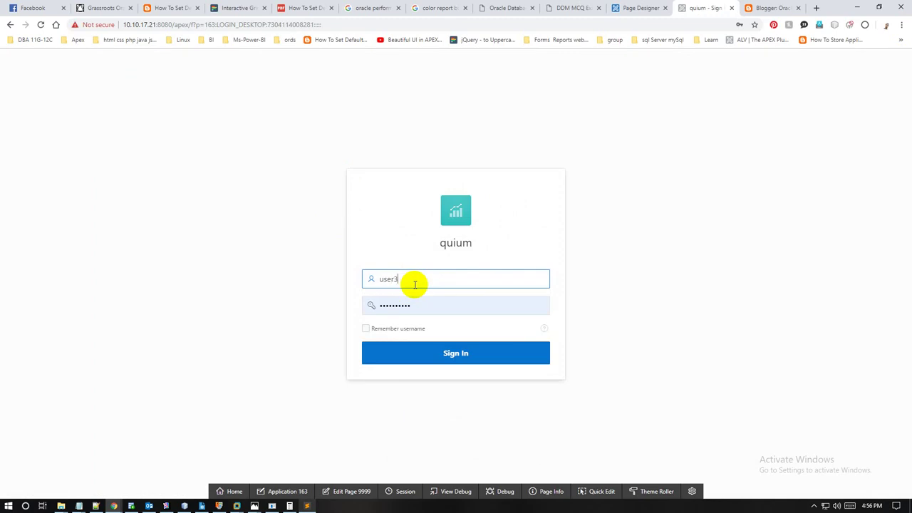
{"action": "key", "text": "Tab"}
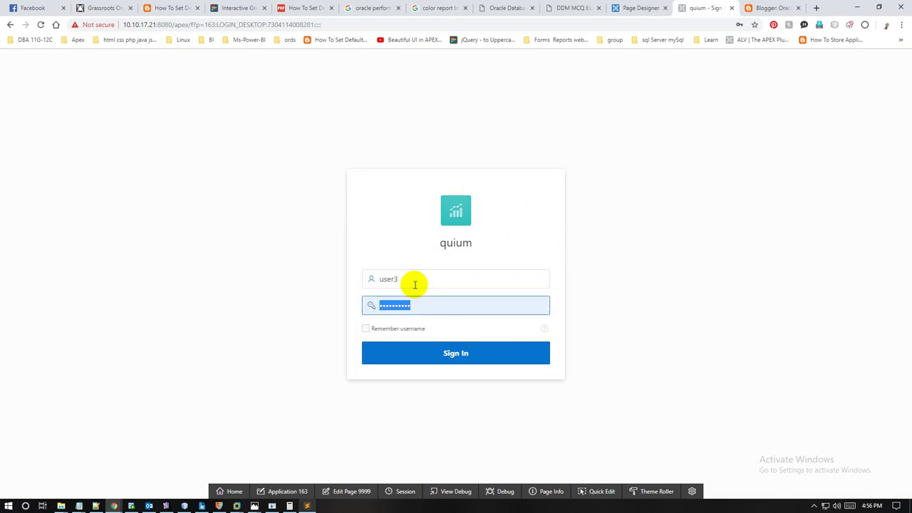
{"action": "type", "text": "1"}
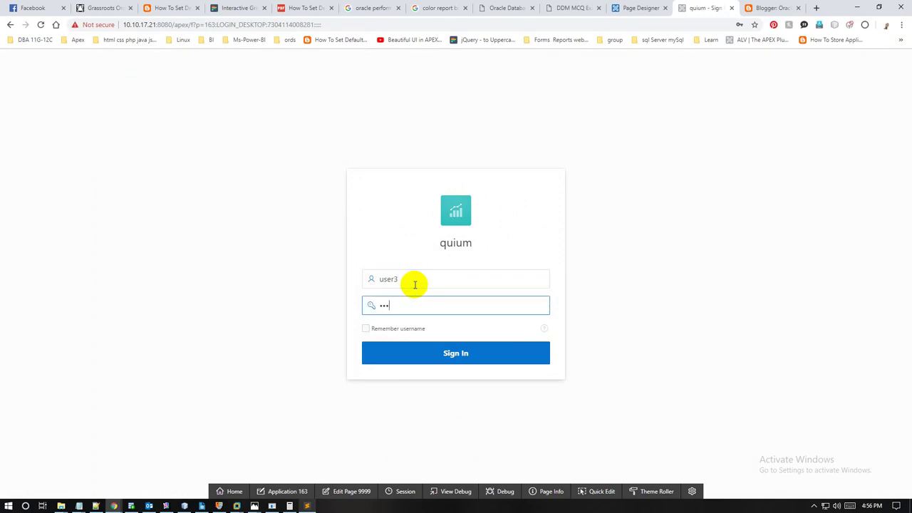
{"action": "left_click", "coordinate": [460, 354]}
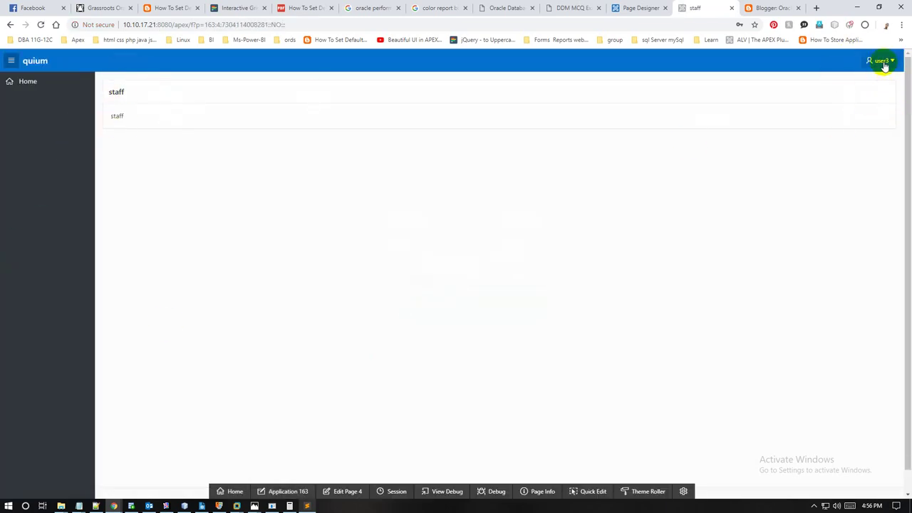
{"action": "left_click", "coordinate": [630, 7]}
Step: Duplicate the Page Designer browser tab and go to SQL Workshop's SQL Commands
{"action": "right_click", "coordinate": [633, 7]}
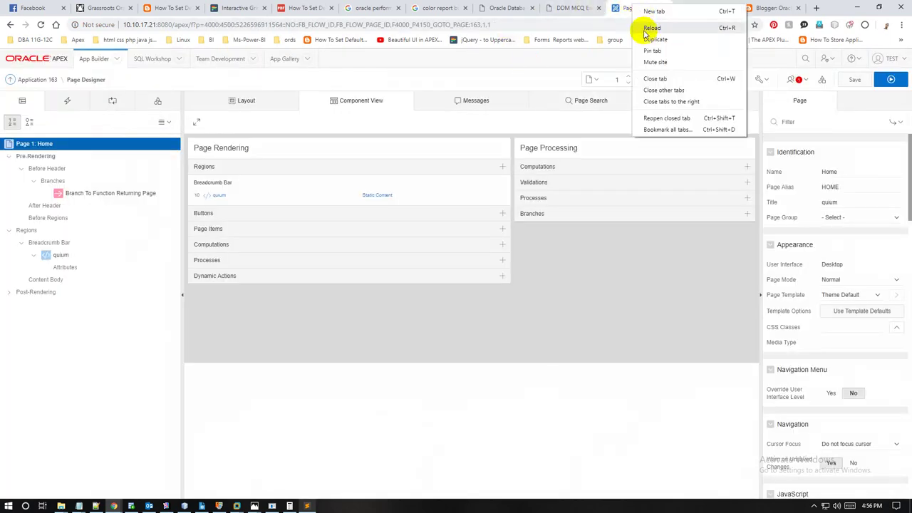
{"action": "left_click", "coordinate": [646, 37]}
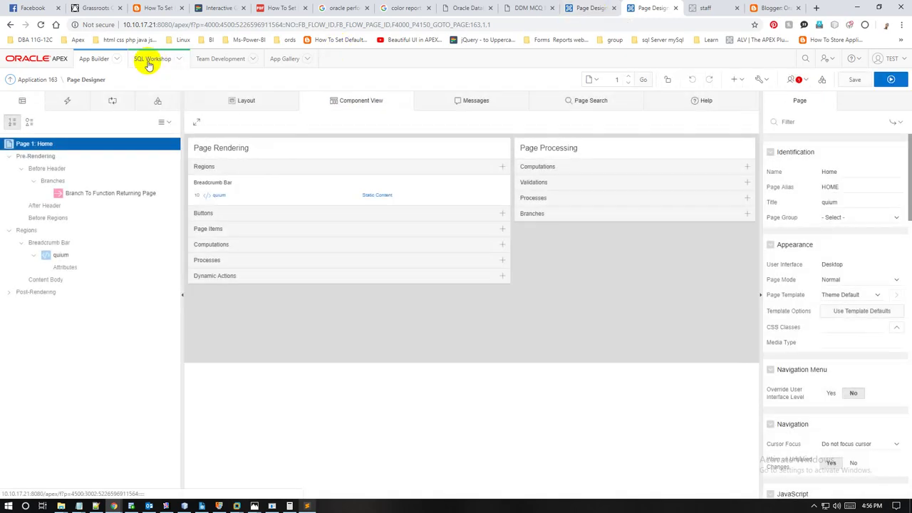
{"action": "left_click", "coordinate": [162, 65]}
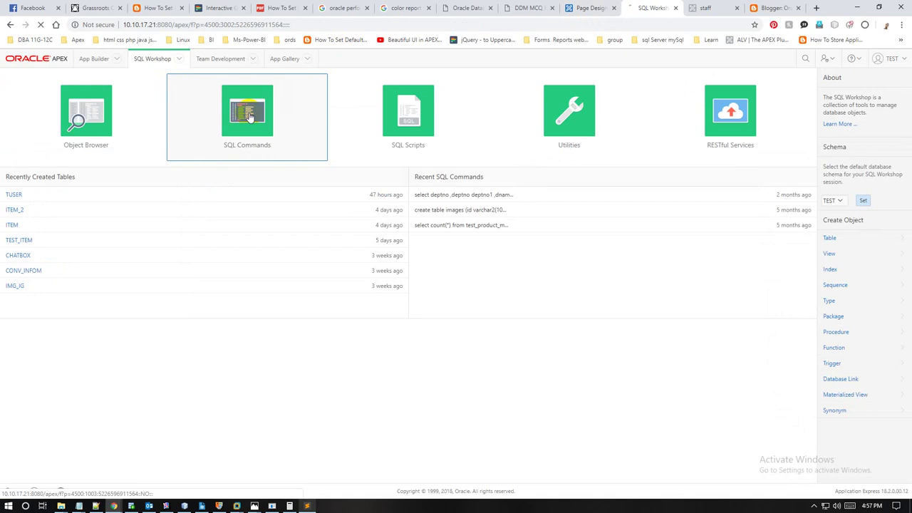
Step: Open the TUSER table's Data view in the Object Browser from SQL Workshop home
{"action": "left_click", "coordinate": [154, 66]}
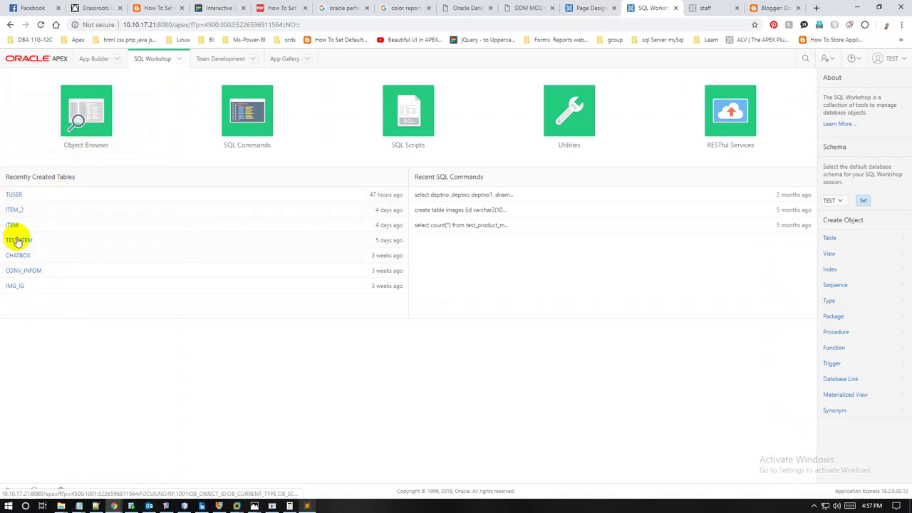
{"action": "left_click", "coordinate": [33, 204]}
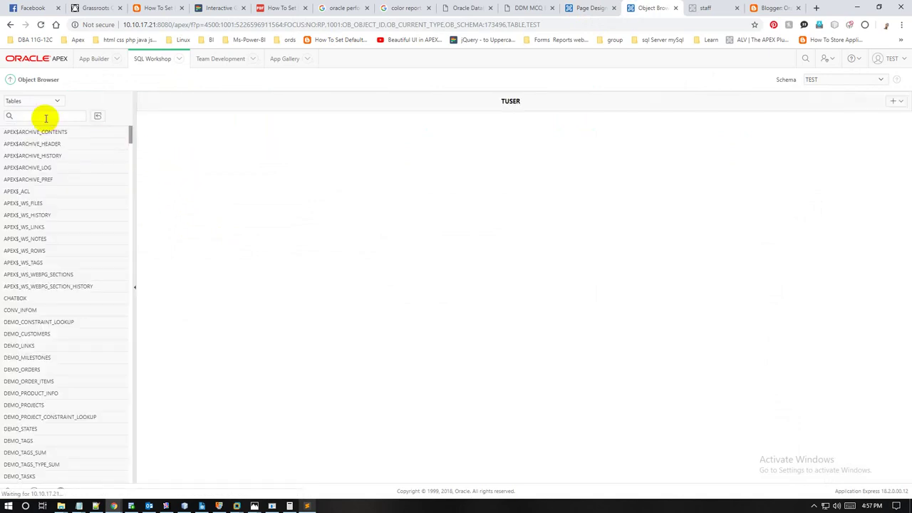
{"action": "left_click", "coordinate": [46, 116]}
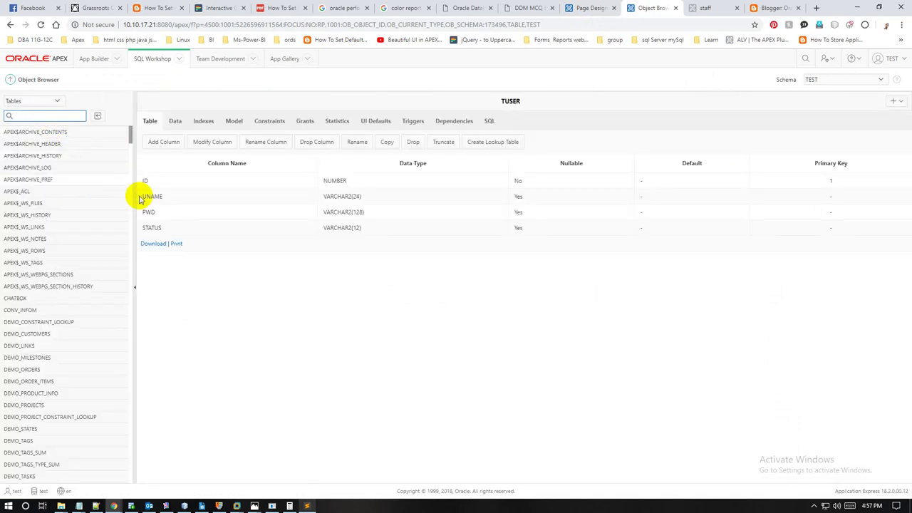
{"action": "left_click", "coordinate": [175, 120]}
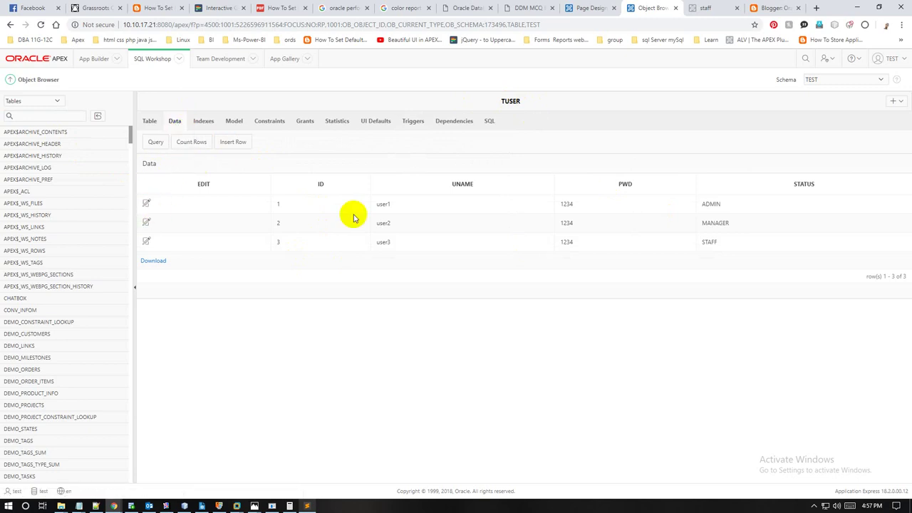
Step: Highlight the three user rows and their ADMIN, MANAGER and STAFF status values
{"action": "left_click", "coordinate": [664, 207]}
{"action": "left_click_drag", "start_coordinate": [664, 207], "coordinate": [299, 206]}
{"action": "left_click_drag", "start_coordinate": [766, 225], "coordinate": [293, 226]}
{"action": "left_click_drag", "start_coordinate": [737, 242], "coordinate": [281, 247]}
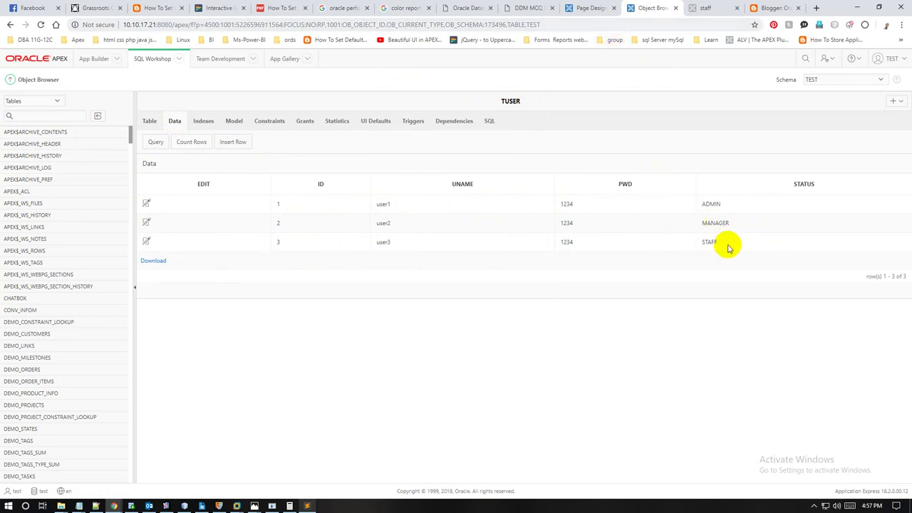
{"action": "left_click_drag", "start_coordinate": [728, 247], "coordinate": [693, 198]}
{"action": "left_click", "coordinate": [684, 92]}
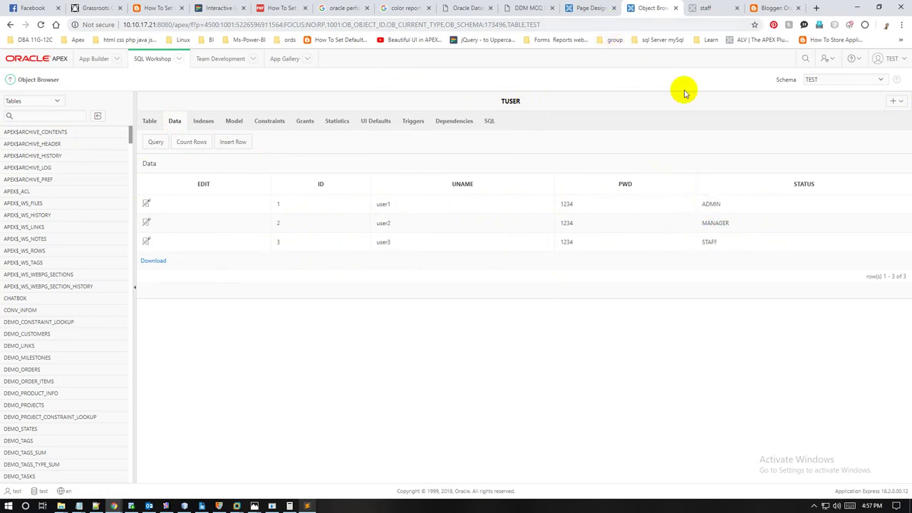
Step: Open page 3 - manager of application 163 from the icon view of pages
{"action": "left_click", "coordinate": [591, 8]}
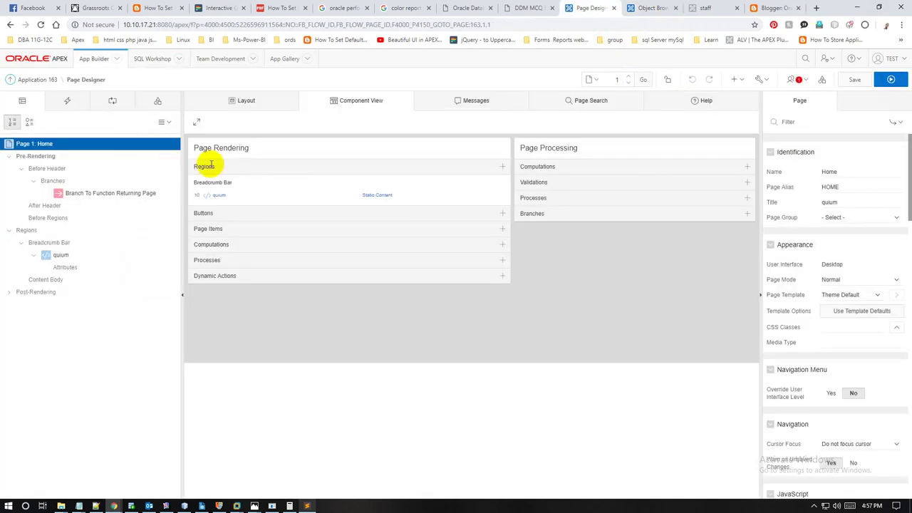
{"action": "left_click", "coordinate": [45, 81]}
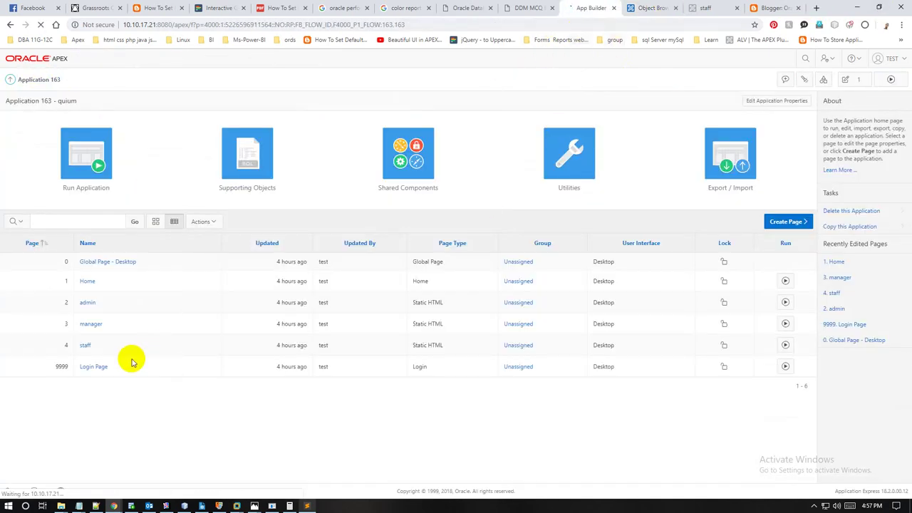
{"action": "left_click", "coordinate": [154, 221]}
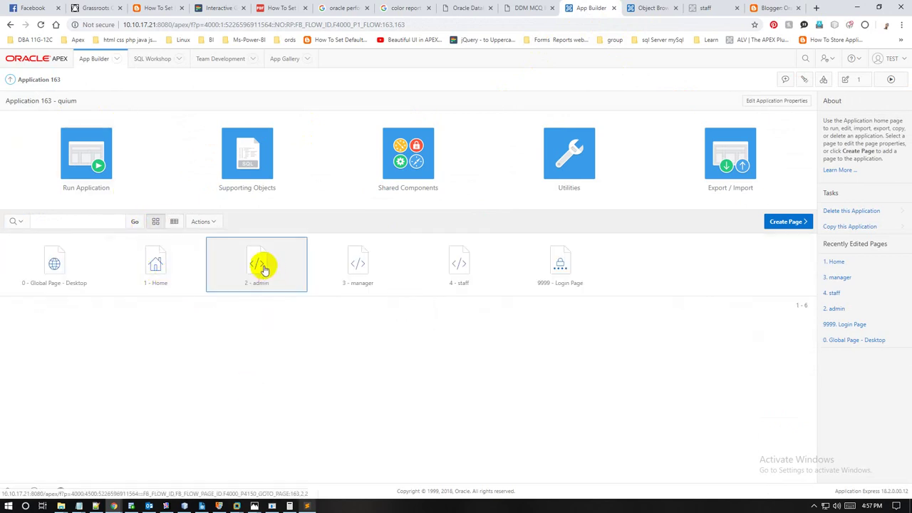
{"action": "left_click", "coordinate": [363, 268]}
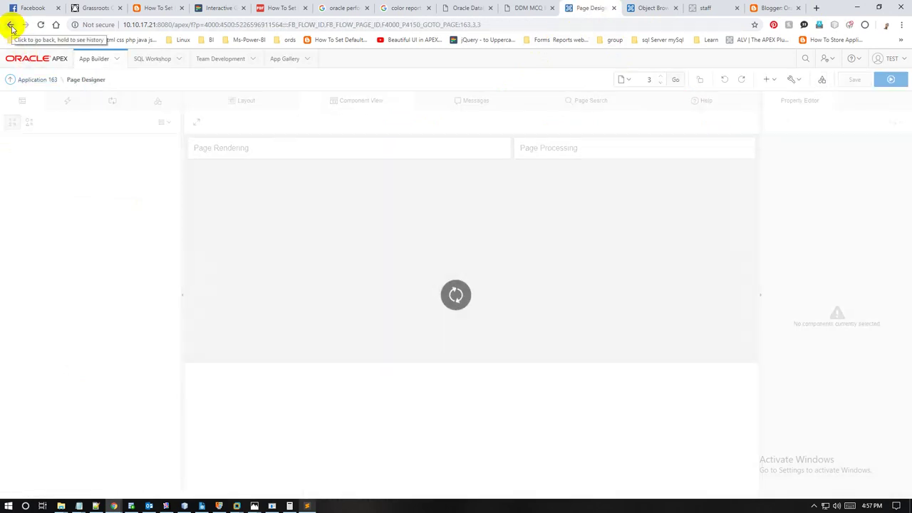
Step: Inspect the manager region's properties and select its 'manager' title
{"action": "left_click", "coordinate": [60, 193]}
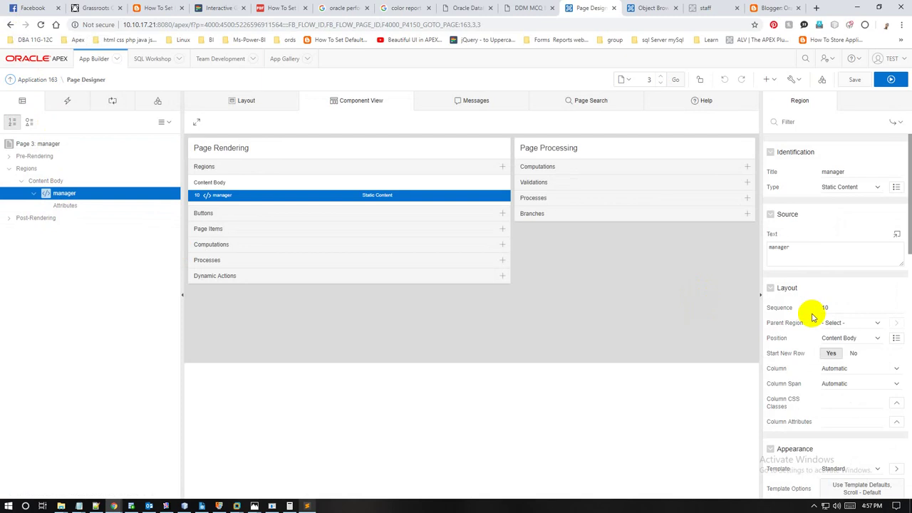
{"action": "left_click_drag", "start_coordinate": [810, 247], "coordinate": [774, 232]}
{"action": "scroll", "coordinate": [853, 248], "scroll_direction": "down", "scroll_amount": 1}
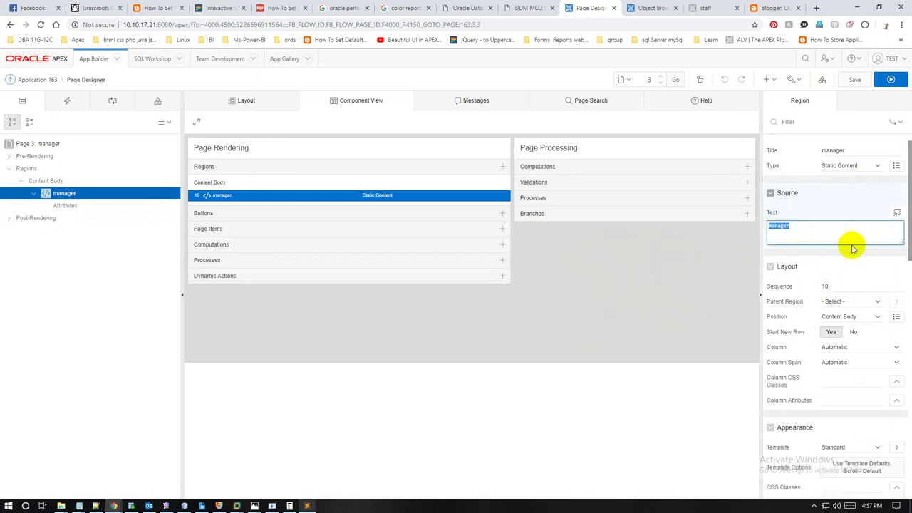
{"action": "scroll", "coordinate": [851, 271], "scroll_direction": "down", "scroll_amount": 3}
{"action": "scroll", "coordinate": [855, 285], "scroll_direction": "up", "scroll_amount": 4}
{"action": "left_click", "coordinate": [832, 168]}
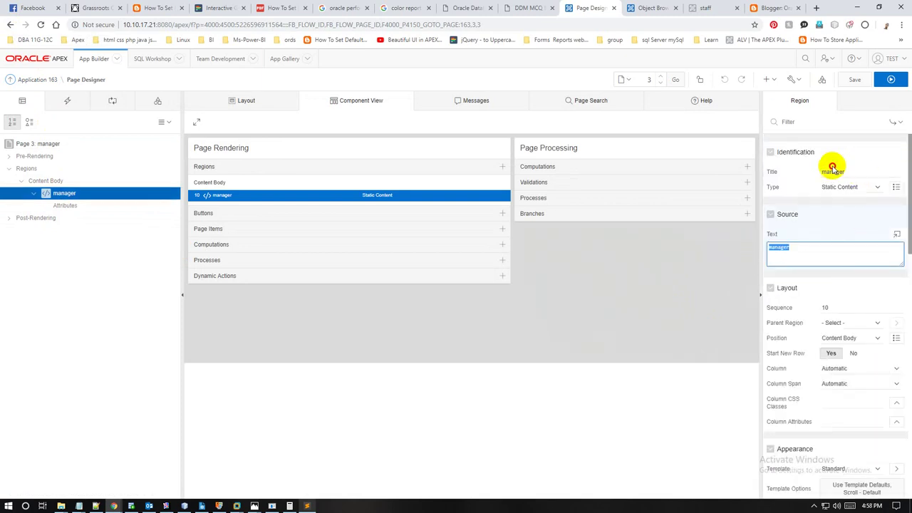
{"action": "double_click", "coordinate": [832, 167]}
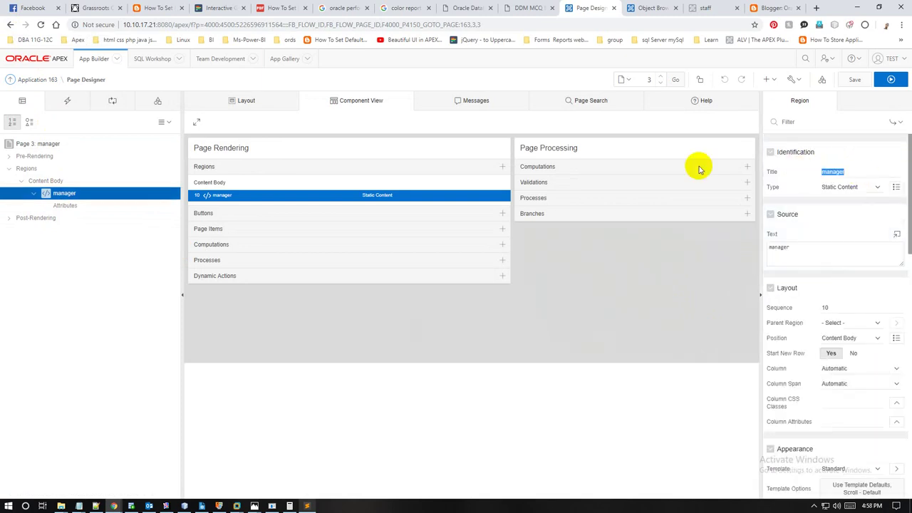
Step: Open page 2 admin via the Page Finder and inspect its Admin region's title
{"action": "left_click", "coordinate": [626, 80]}
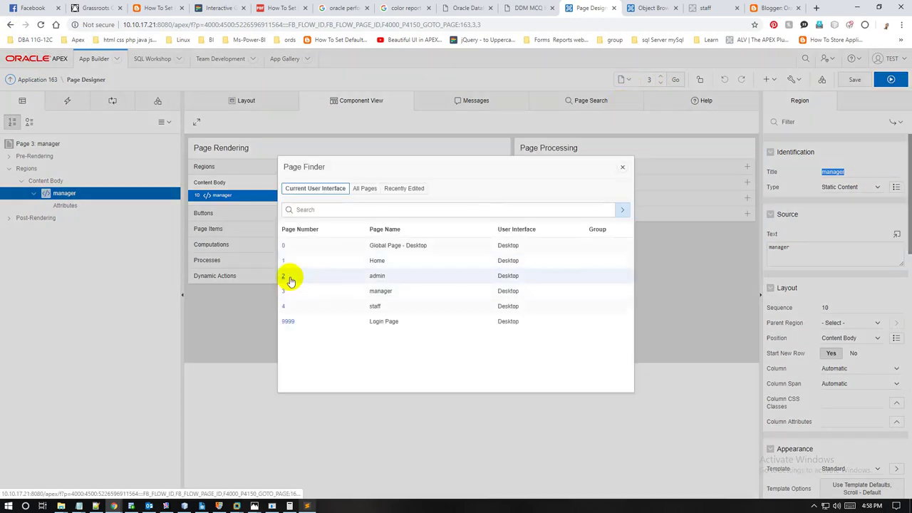
{"action": "left_click", "coordinate": [288, 278]}
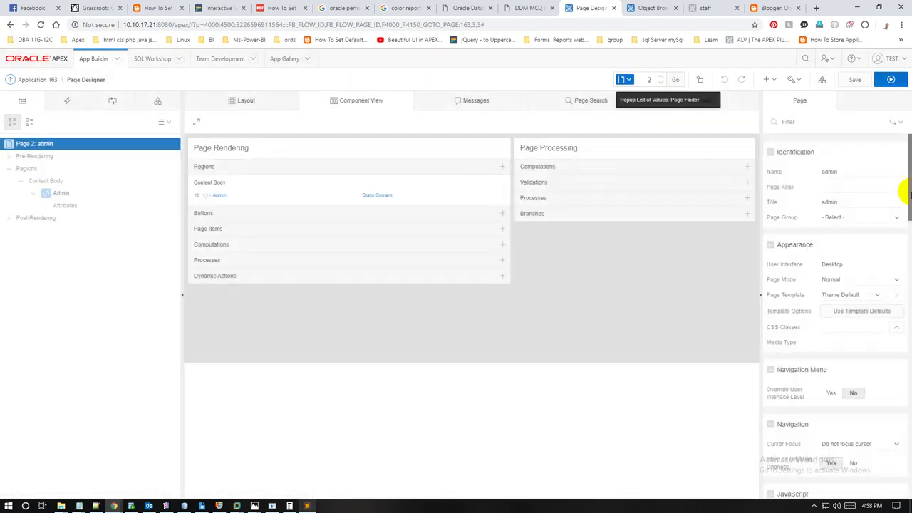
{"action": "left_click", "coordinate": [61, 193]}
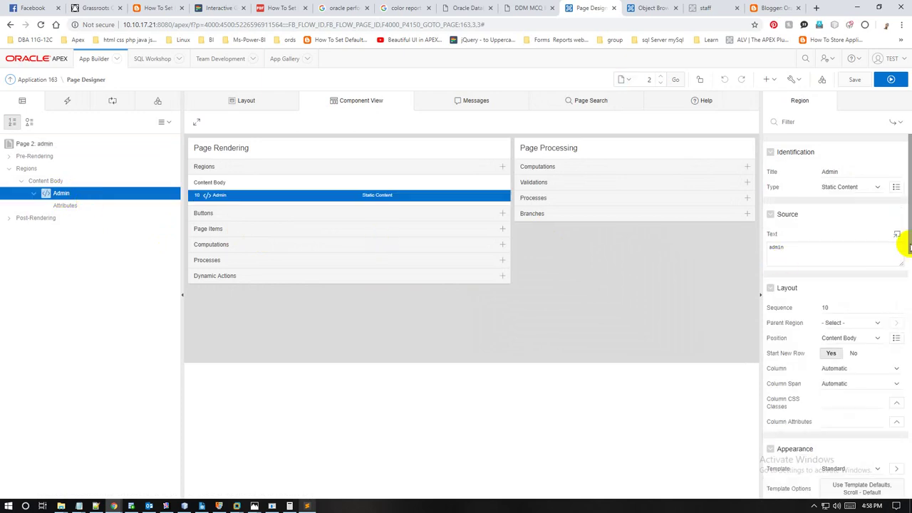
{"action": "double_click", "coordinate": [832, 173]}
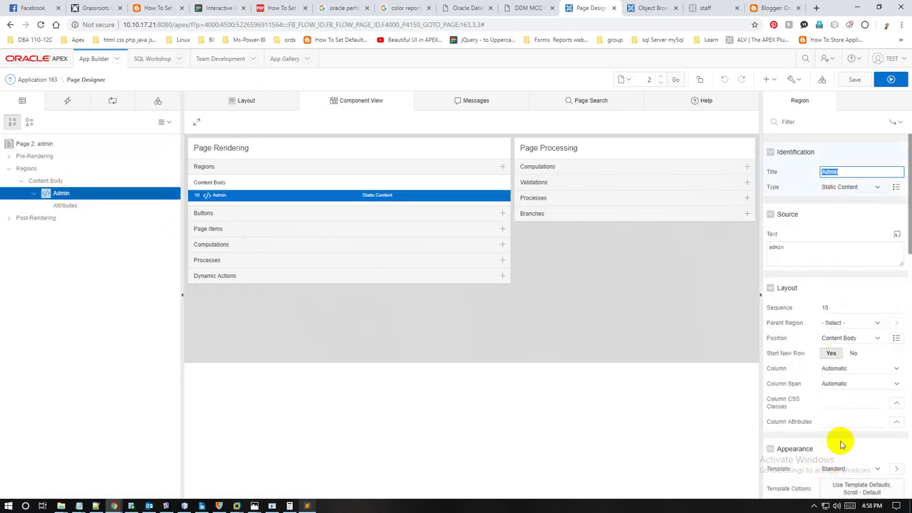
{"action": "scroll", "coordinate": [840, 428], "scroll_direction": "down", "scroll_amount": 10}
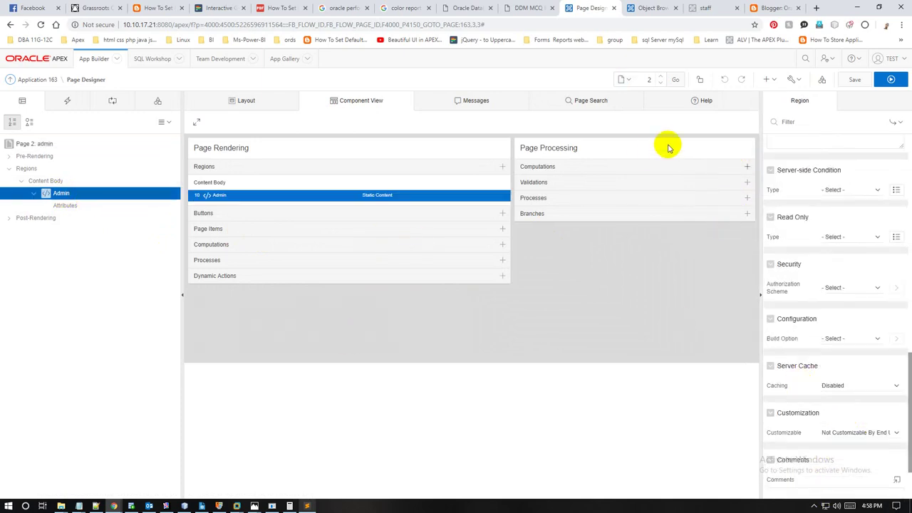
Step: Inspect page 4 staff's region title, then open page 1 Home
{"action": "left_click", "coordinate": [623, 79]}
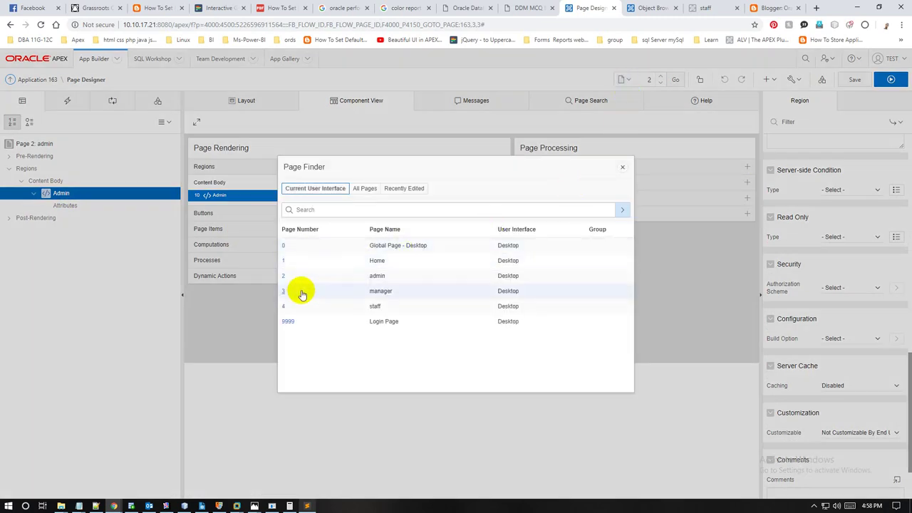
{"action": "left_click", "coordinate": [289, 306]}
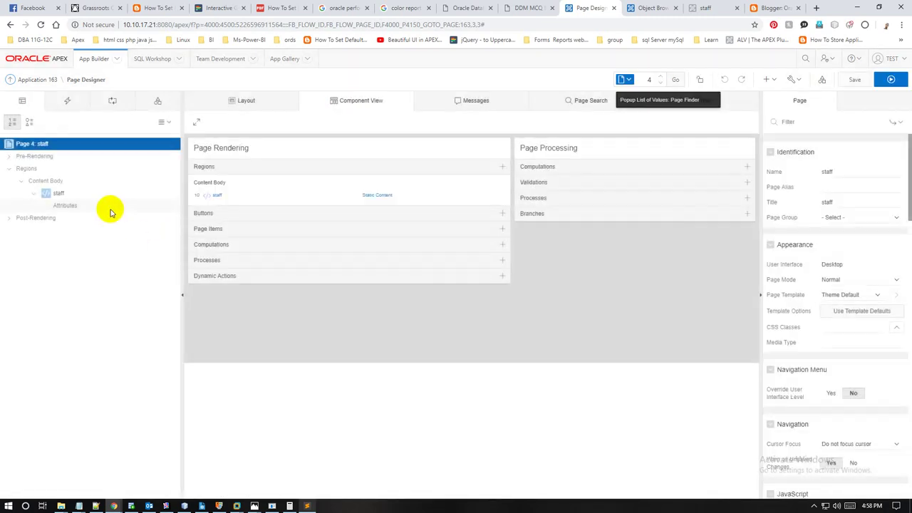
{"action": "left_click", "coordinate": [57, 193]}
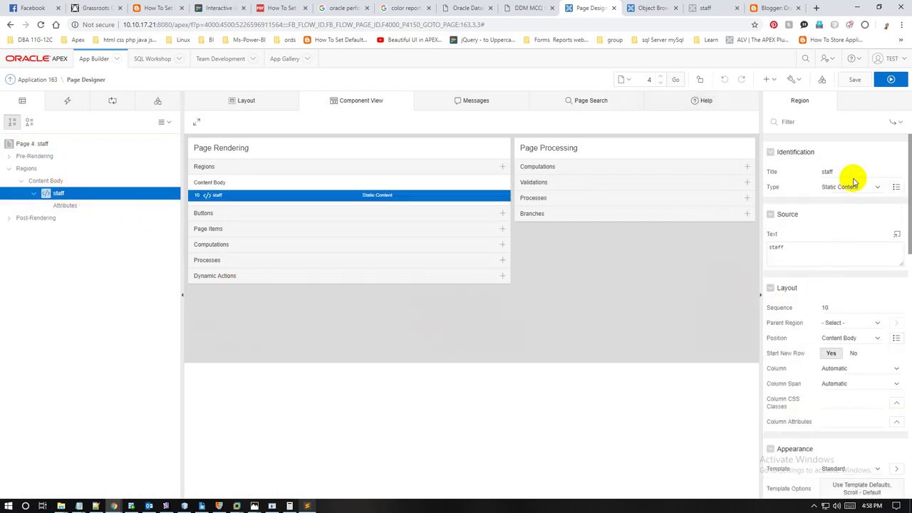
{"action": "left_click_drag", "start_coordinate": [851, 172], "coordinate": [809, 172]}
{"action": "scroll", "coordinate": [835, 348], "scroll_direction": "down", "scroll_amount": 10}
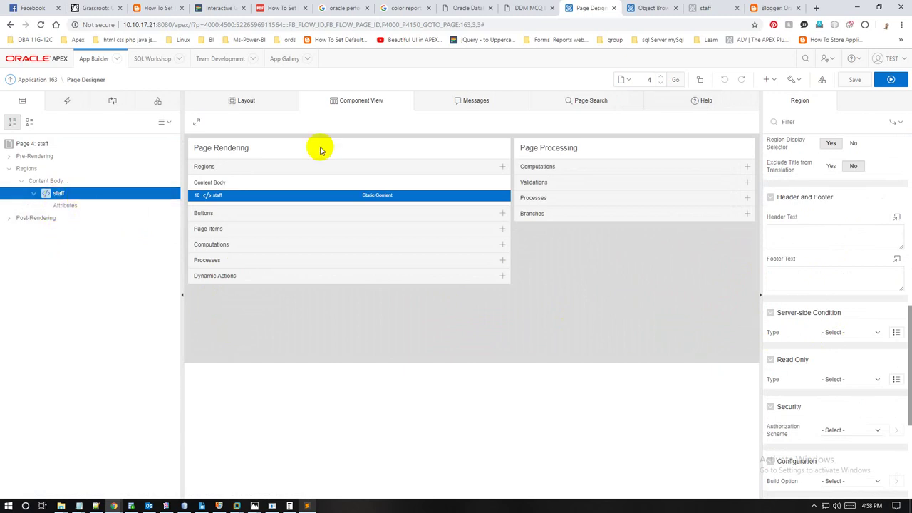
{"action": "left_click", "coordinate": [625, 79]}
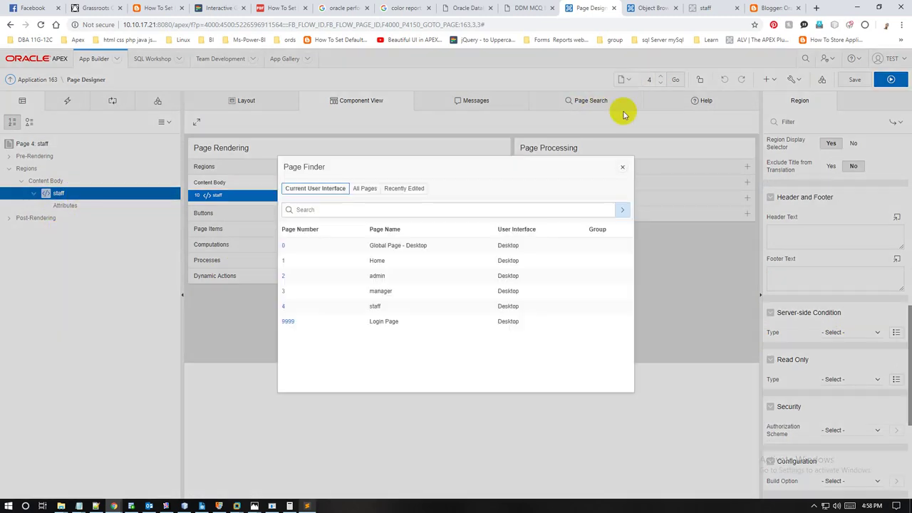
{"action": "left_click", "coordinate": [290, 265]}
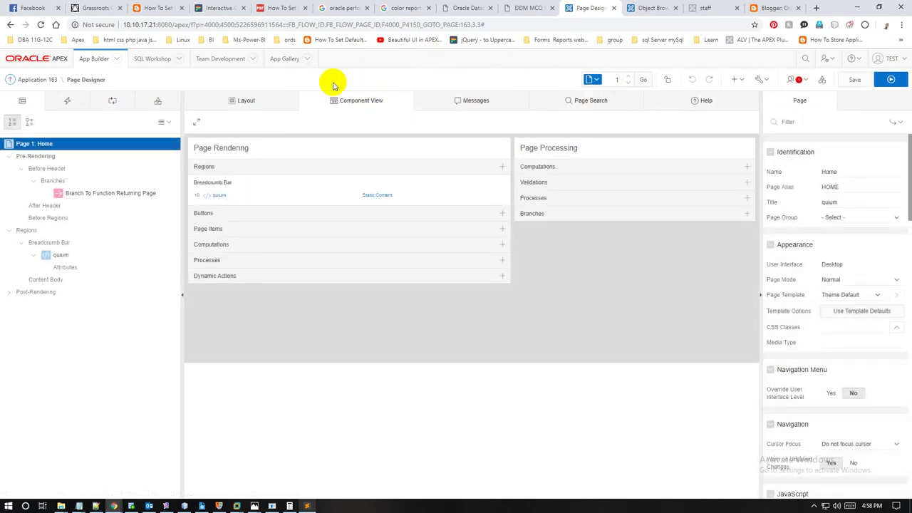
Step: Open the my_user_auth authentication scheme and enlarge its PL/SQL code area
{"action": "left_click", "coordinate": [823, 80]}
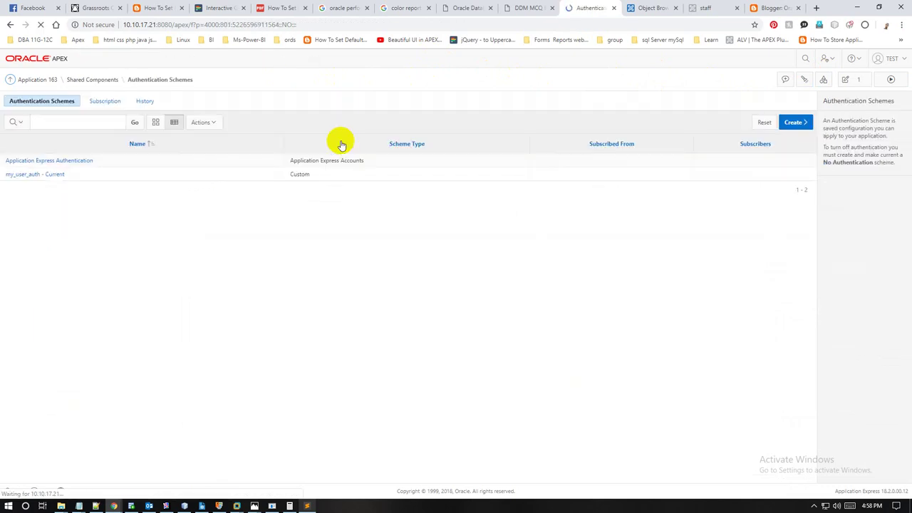
{"action": "left_click", "coordinate": [53, 178]}
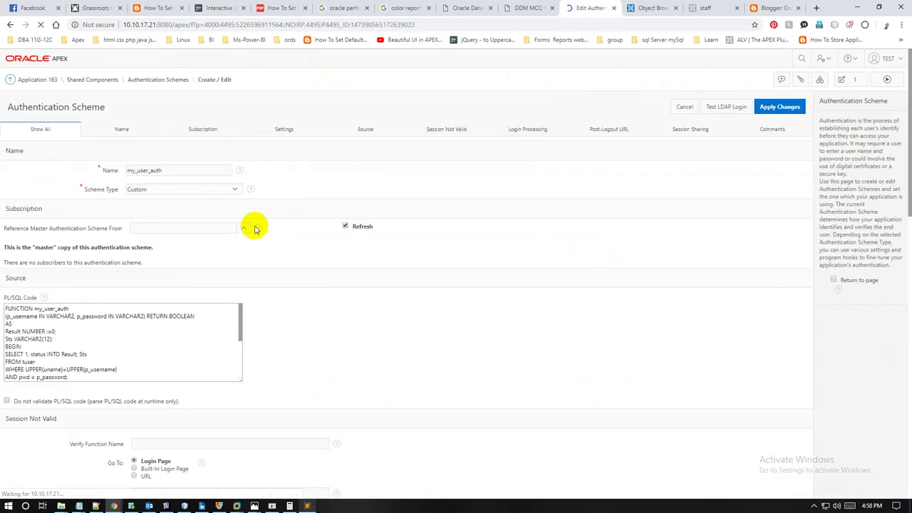
{"action": "left_click_drag", "start_coordinate": [176, 171], "coordinate": [57, 171]}
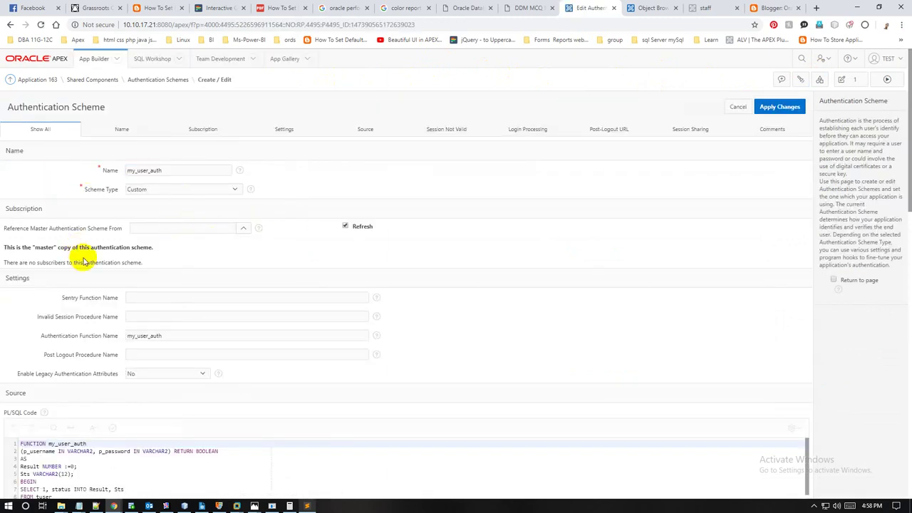
{"action": "left_click_drag", "start_coordinate": [173, 340], "coordinate": [76, 339]}
{"action": "scroll", "coordinate": [77, 345], "scroll_direction": "down", "scroll_amount": 3}
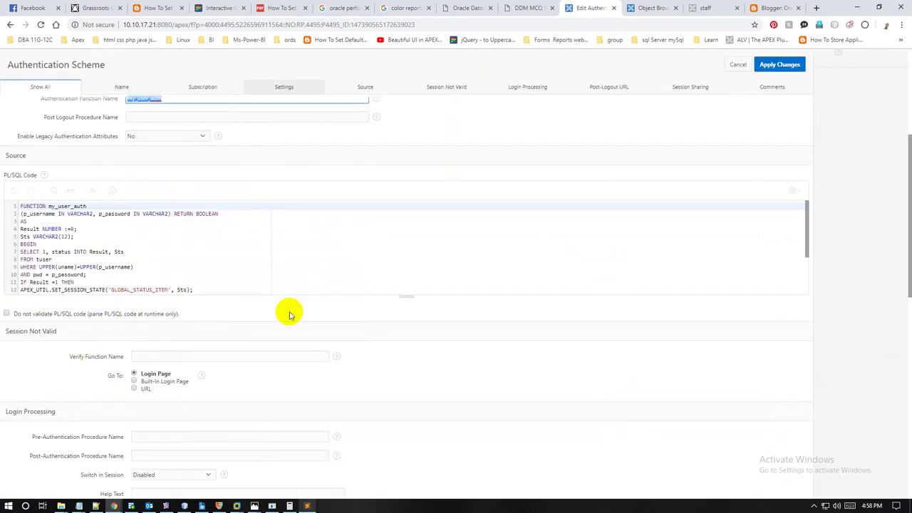
{"action": "left_click_drag", "start_coordinate": [407, 293], "coordinate": [407, 437]}
Step: Review the PL/SQL code, validate it, and apply changes to my_user_auth
{"action": "left_click_drag", "start_coordinate": [110, 362], "coordinate": [1, 199]}
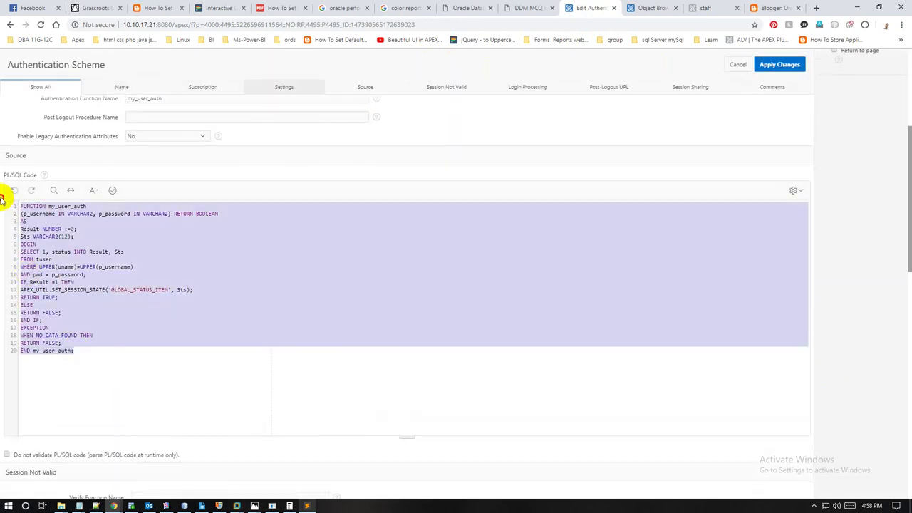
{"action": "left_click", "coordinate": [76, 260]}
{"action": "left_click_drag", "start_coordinate": [96, 349], "coordinate": [12, 211]}
{"action": "left_click", "coordinate": [102, 306]}
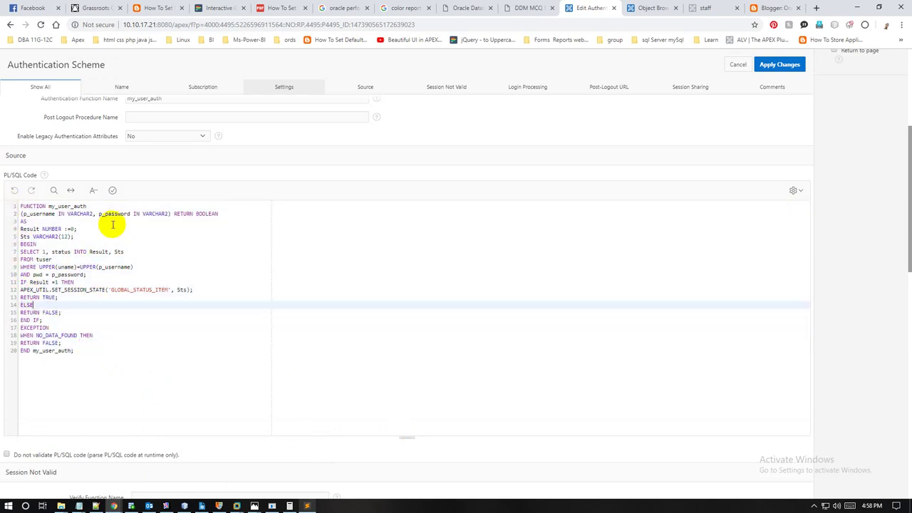
{"action": "left_click", "coordinate": [113, 191]}
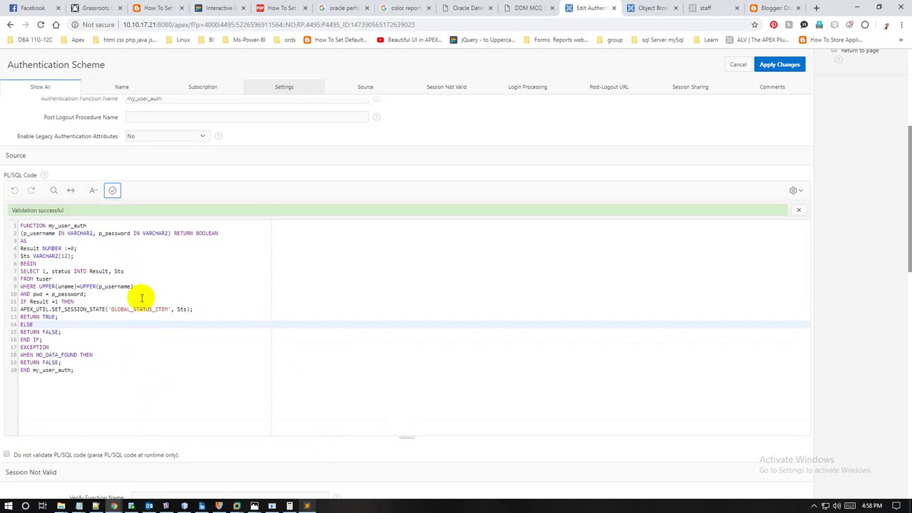
{"action": "double_click", "coordinate": [140, 311]}
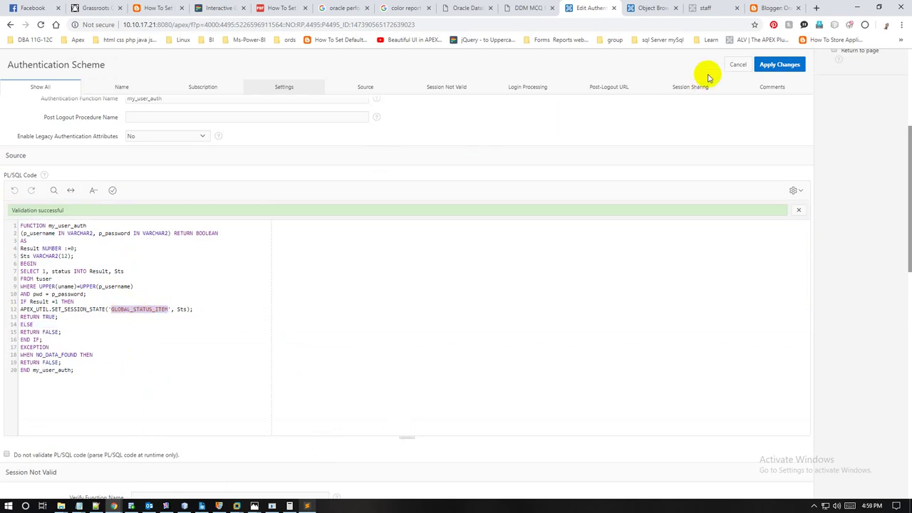
{"action": "left_click", "coordinate": [772, 65]}
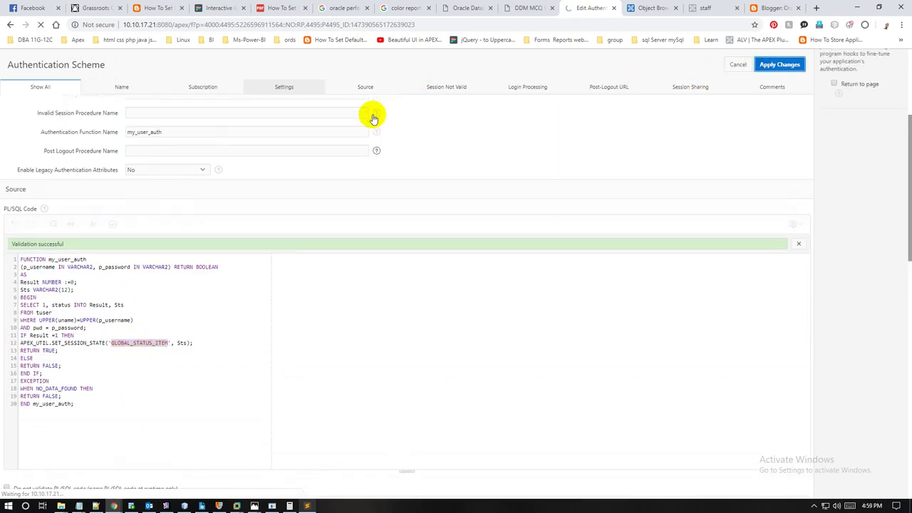
Step: Save GLOBAL_STATUS_ITEM with Application scope and Unrestricted session state protection
{"action": "left_click", "coordinate": [93, 80]}
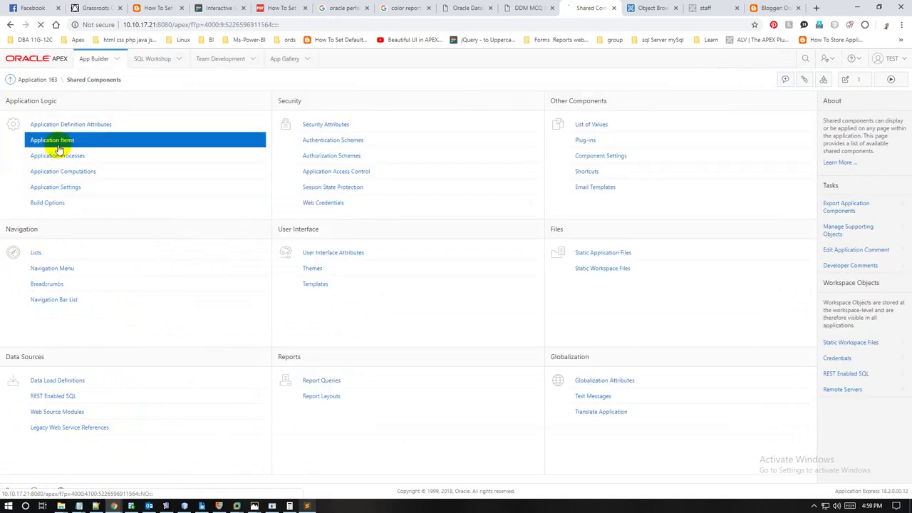
{"action": "left_click", "coordinate": [55, 142]}
{"action": "left_click", "coordinate": [36, 162]}
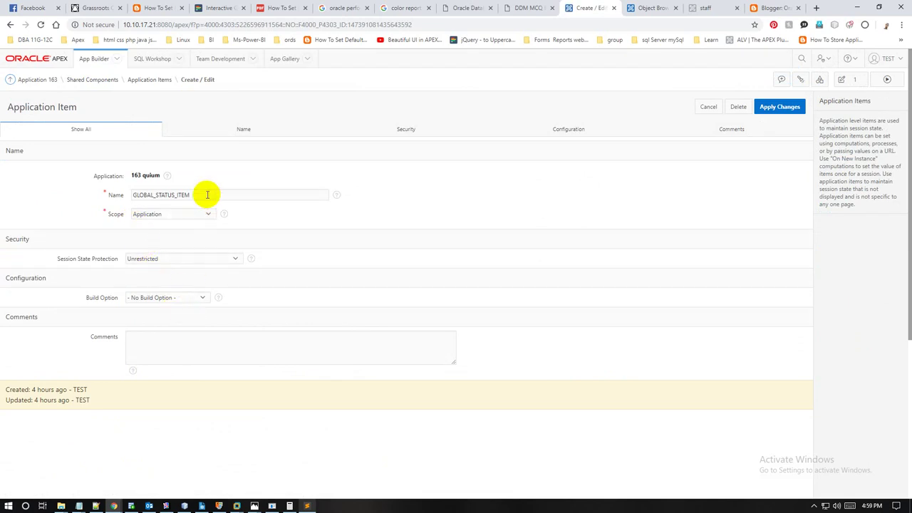
{"action": "left_click_drag", "start_coordinate": [208, 193], "coordinate": [93, 194]}
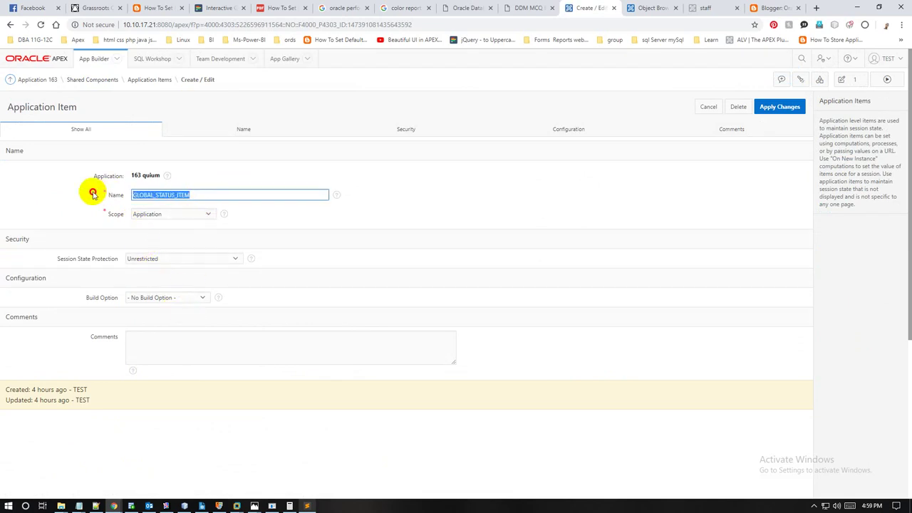
{"action": "left_click", "coordinate": [159, 213]}
{"action": "left_click", "coordinate": [165, 259]}
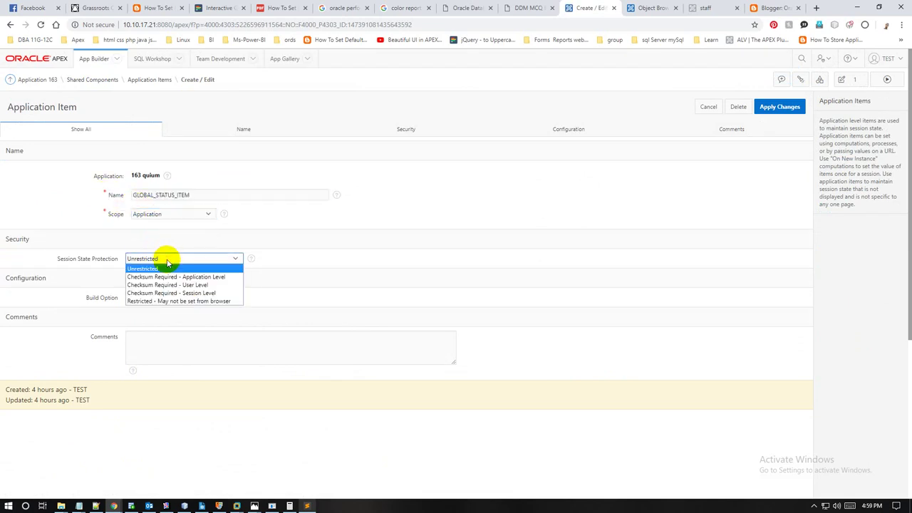
{"action": "left_click", "coordinate": [163, 262]}
{"action": "left_click", "coordinate": [781, 110]}
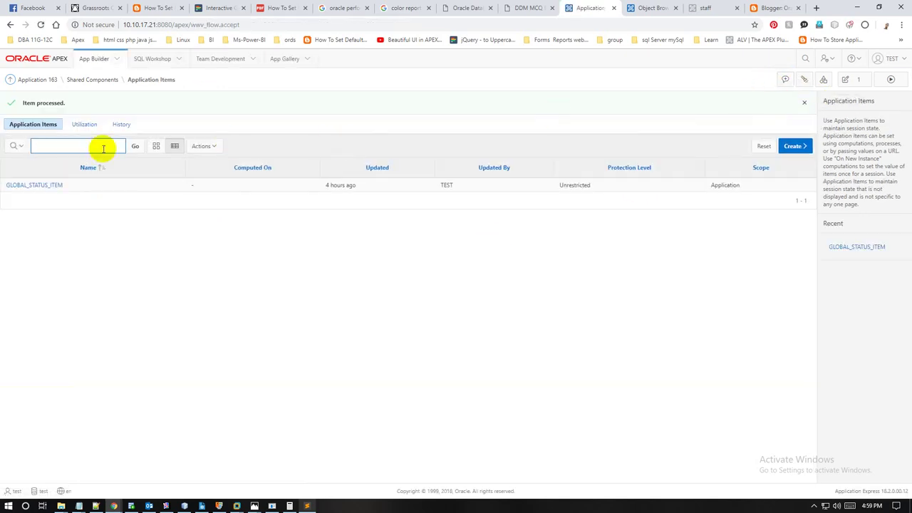
{"action": "left_click", "coordinate": [95, 82]}
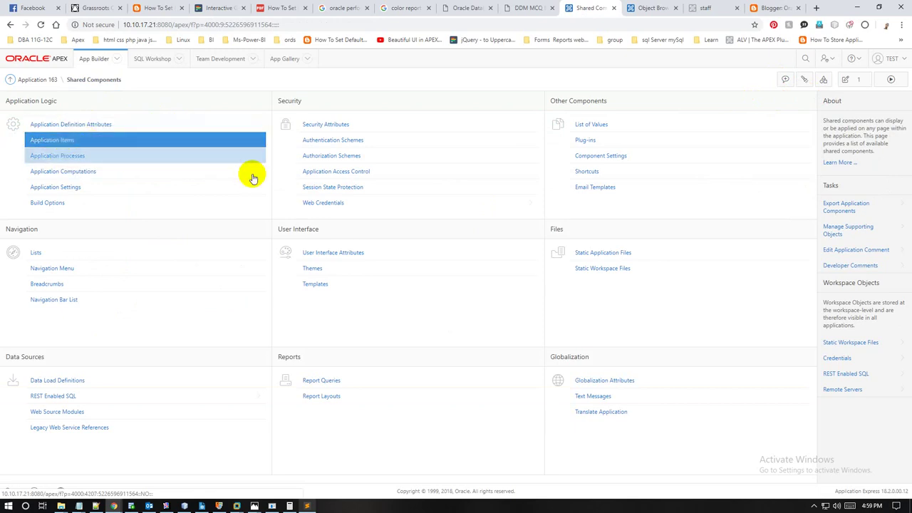
Step: On page 1 Home, keep the branch at Before Header with type Function Returning a Page
{"action": "left_click", "coordinate": [862, 83]}
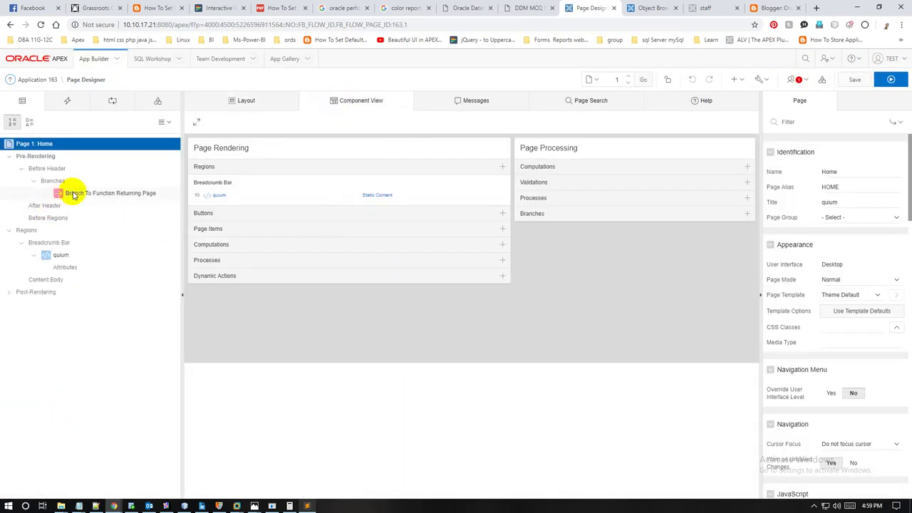
{"action": "left_click", "coordinate": [74, 194]}
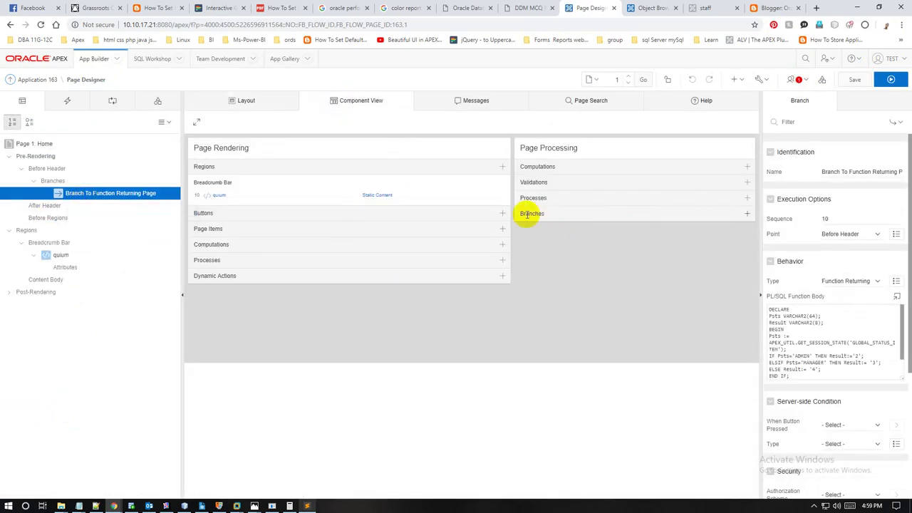
{"action": "left_click_drag", "start_coordinate": [526, 213], "coordinate": [624, 208]}
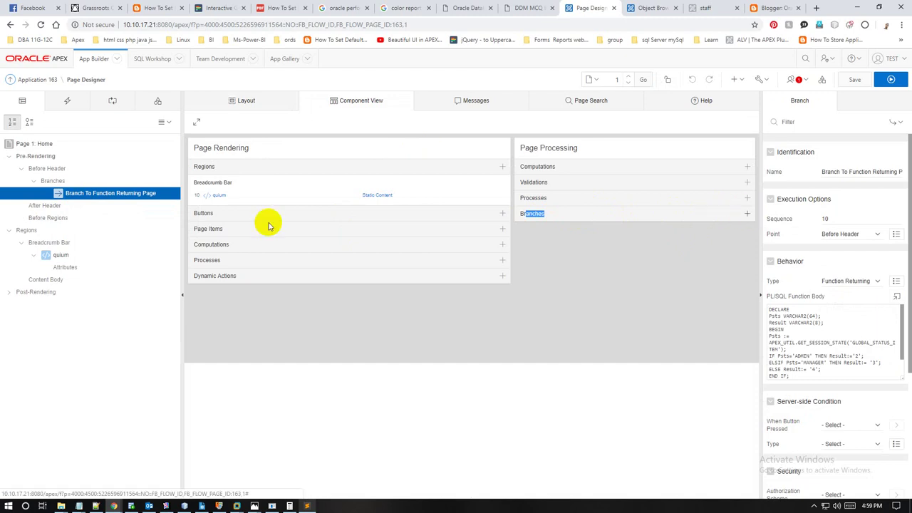
{"action": "left_click", "coordinate": [74, 196]}
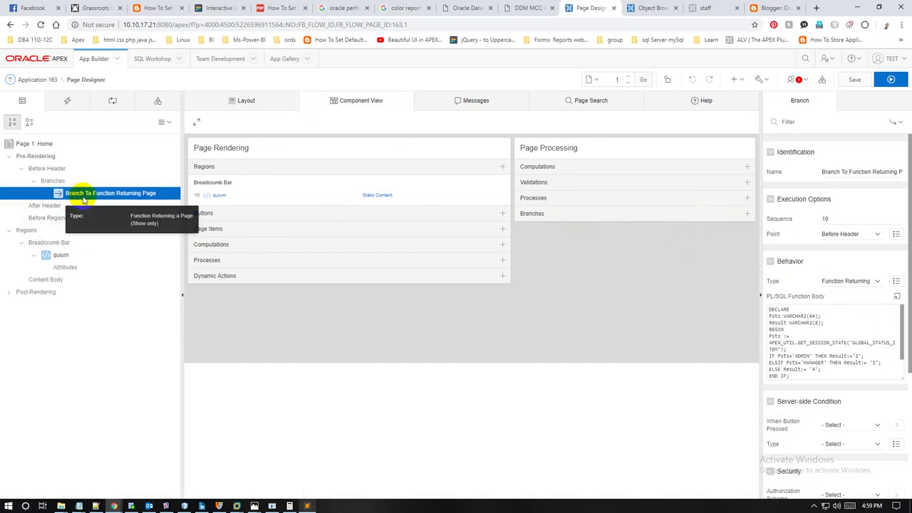
{"action": "left_click", "coordinate": [852, 235]}
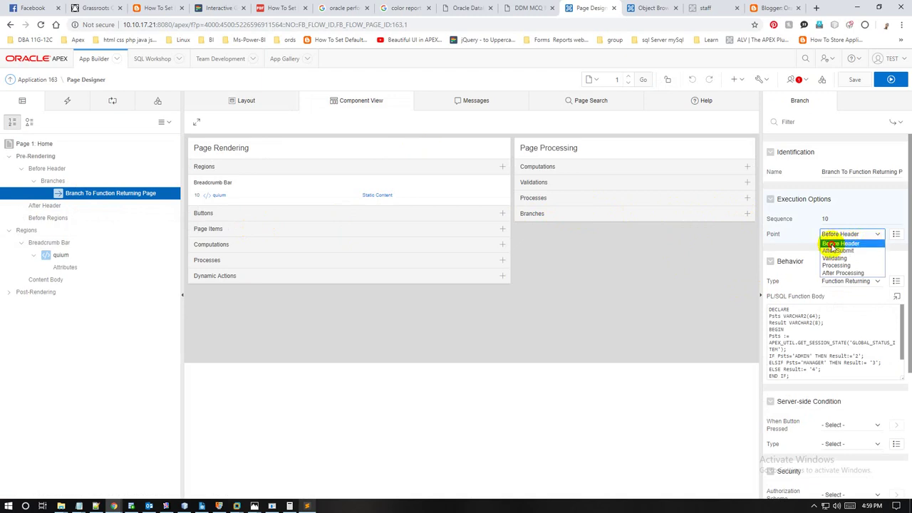
{"action": "left_click", "coordinate": [845, 243]}
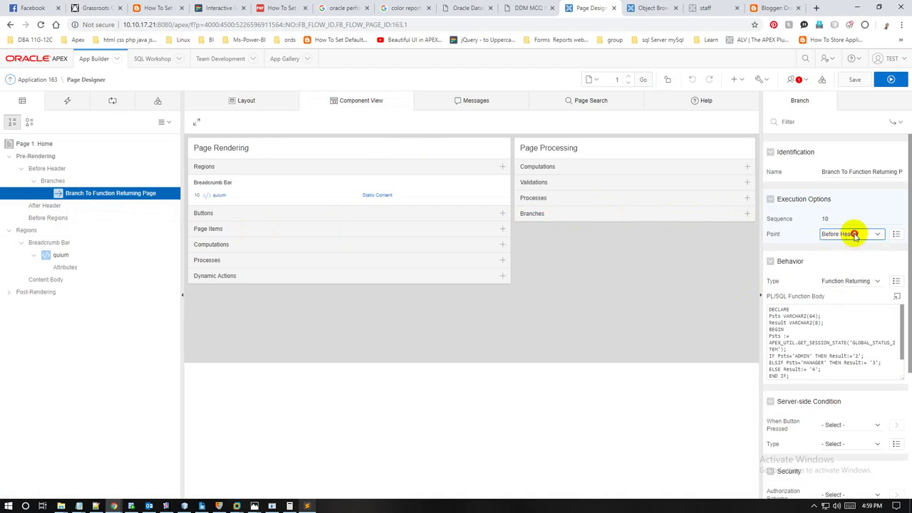
{"action": "left_click", "coordinate": [881, 282]}
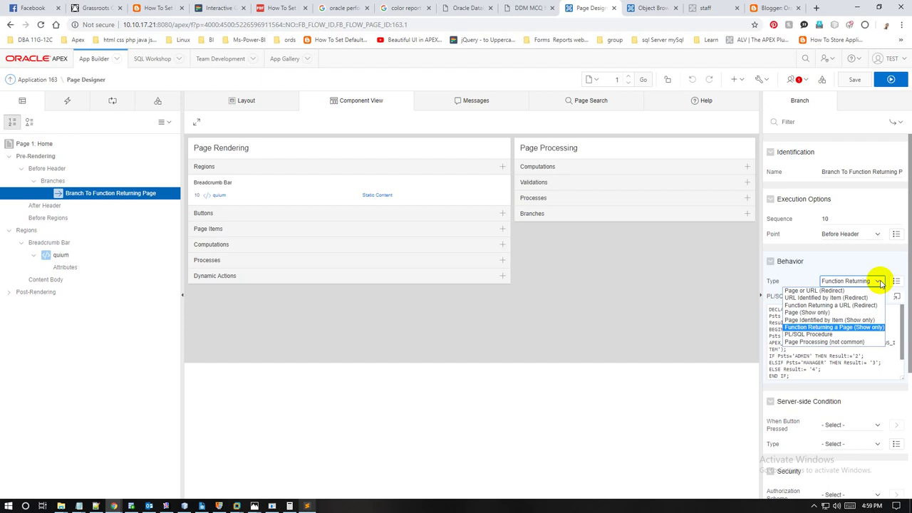
{"action": "left_click", "coordinate": [881, 282]}
Step: Open the branch function in the Code Editor and change the MANAGER return page to '3'
{"action": "left_click", "coordinate": [896, 296]}
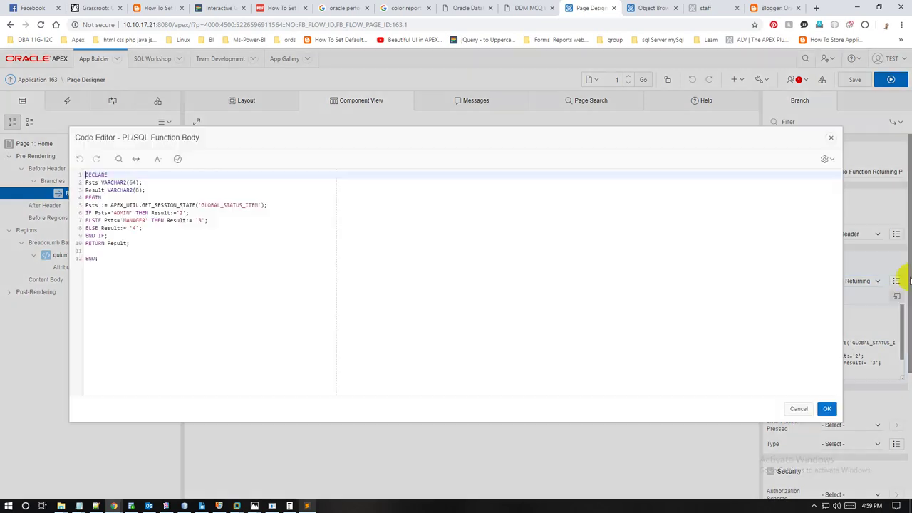
{"action": "left_click_drag", "start_coordinate": [132, 258], "coordinate": [57, 153]}
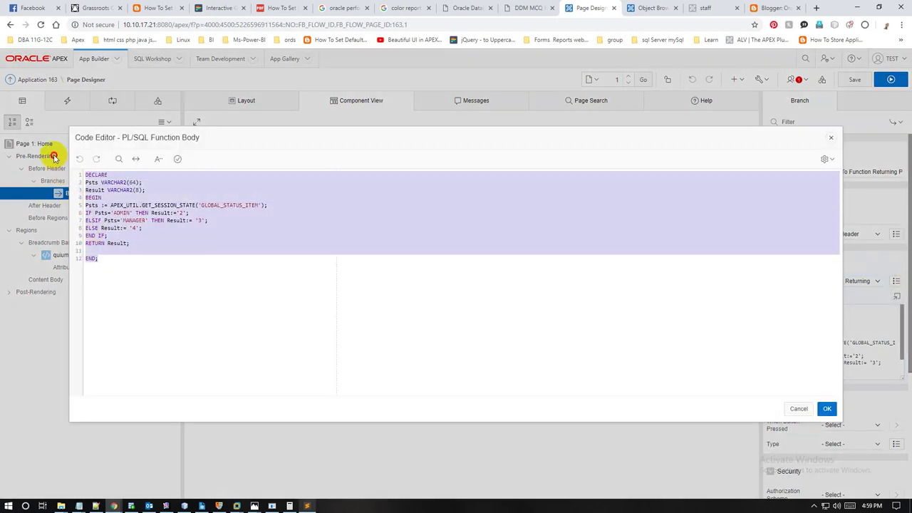
{"action": "left_click", "coordinate": [112, 259]}
{"action": "left_click_drag", "start_coordinate": [112, 259], "coordinate": [61, 165]}
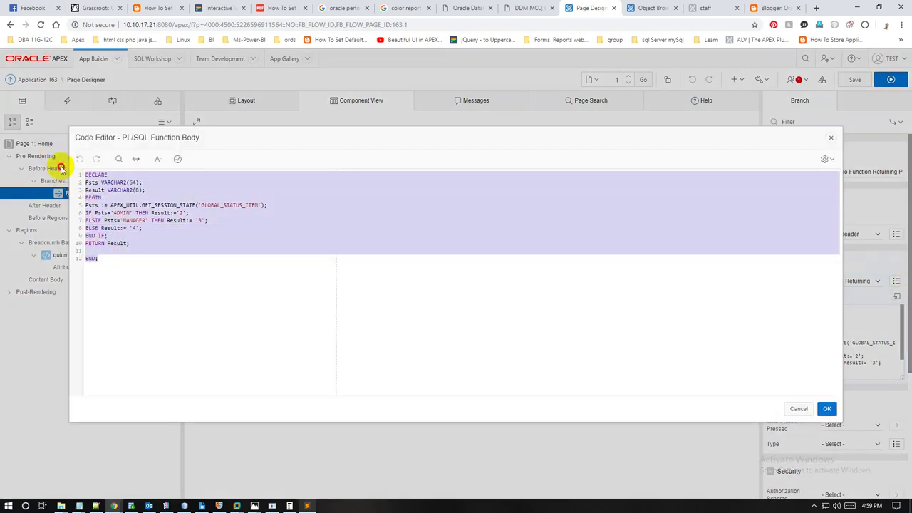
{"action": "left_click_drag", "start_coordinate": [213, 141], "coordinate": [212, 197]}
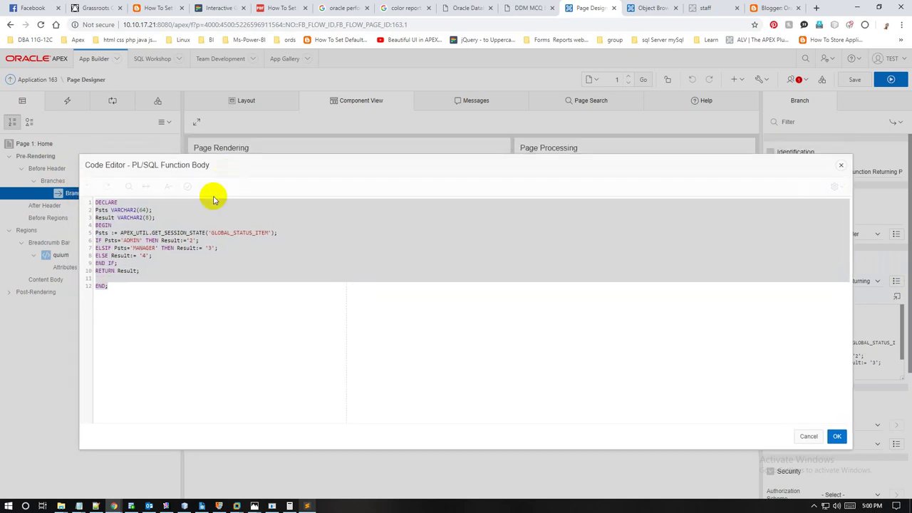
{"action": "left_click", "coordinate": [191, 240]}
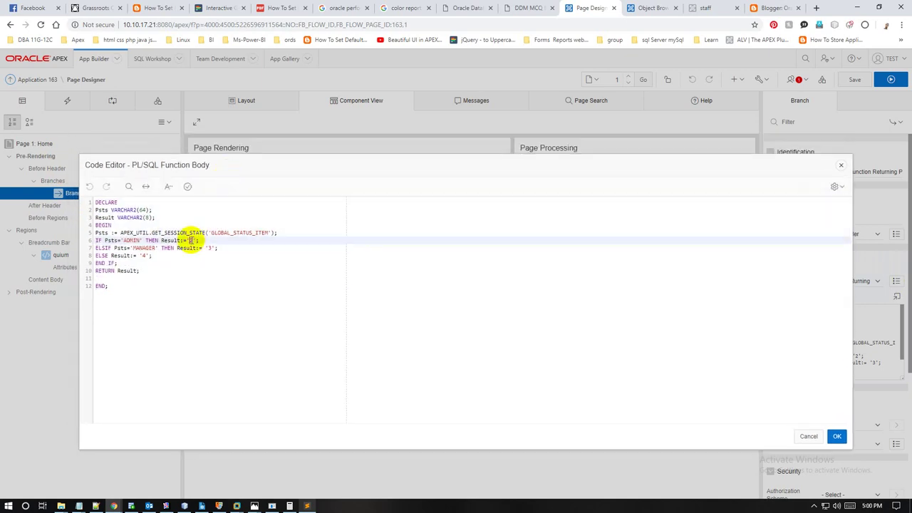
{"action": "double_click", "coordinate": [191, 240]}
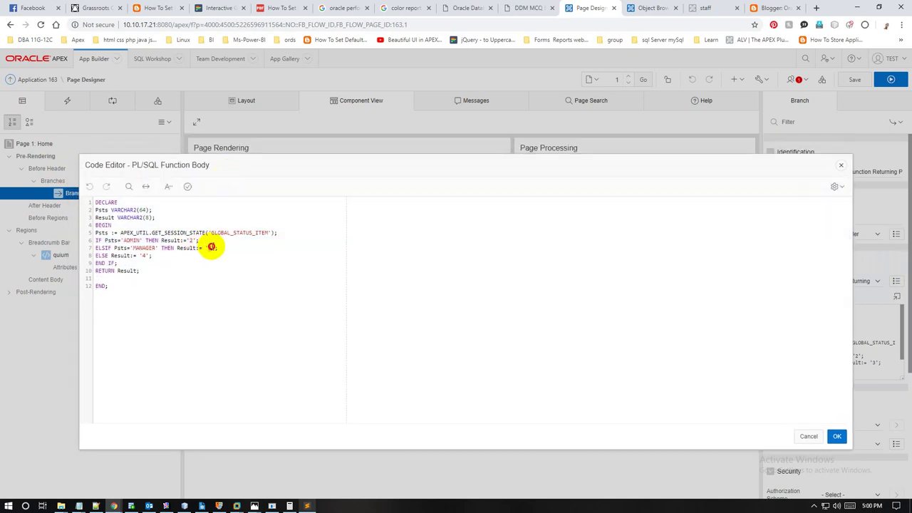
{"action": "double_click", "coordinate": [211, 247]}
{"action": "type", "text": "3"}
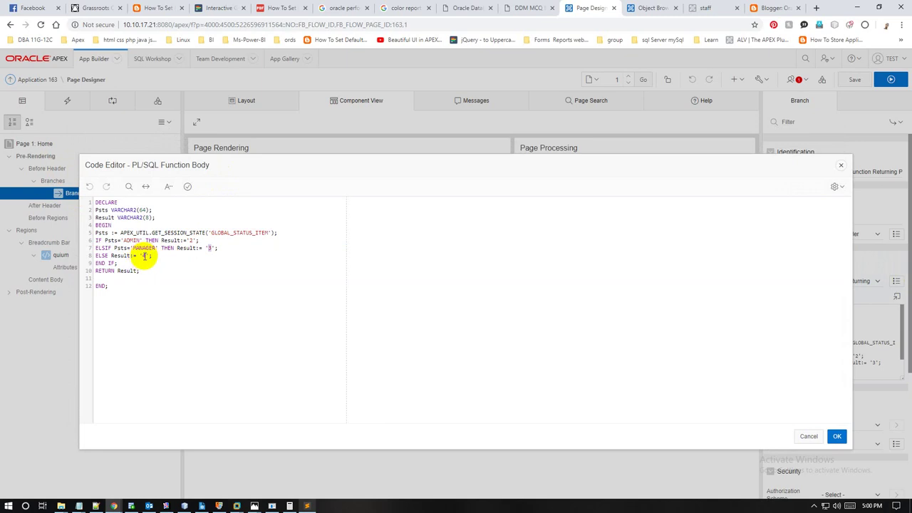
Step: Set the default return page to '4', then validate and apply the function
{"action": "double_click", "coordinate": [145, 256]}
{"action": "type", "text": "4"}
{"action": "left_click", "coordinate": [179, 261]}
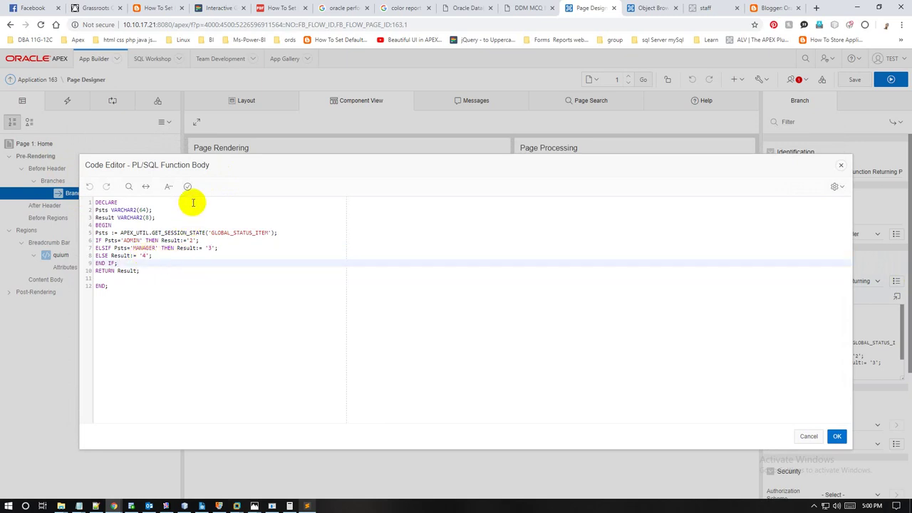
{"action": "left_click", "coordinate": [186, 186]}
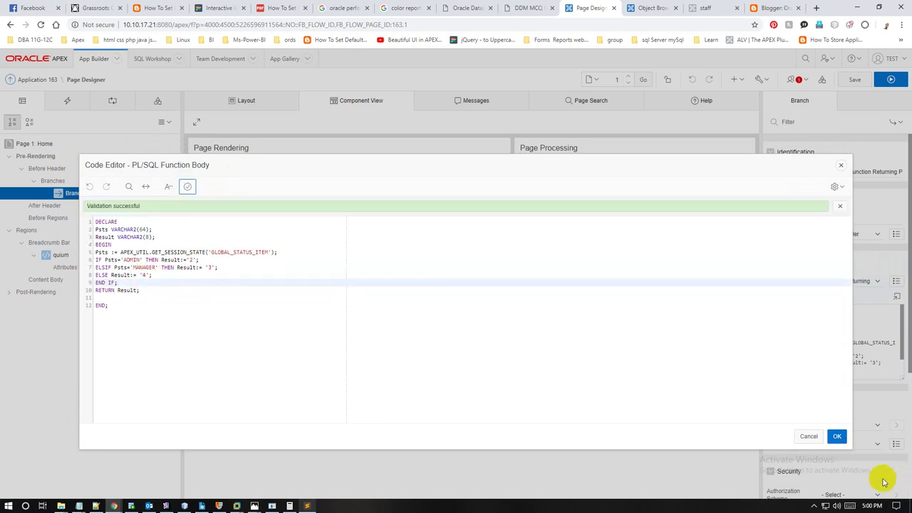
{"action": "left_click", "coordinate": [837, 437]}
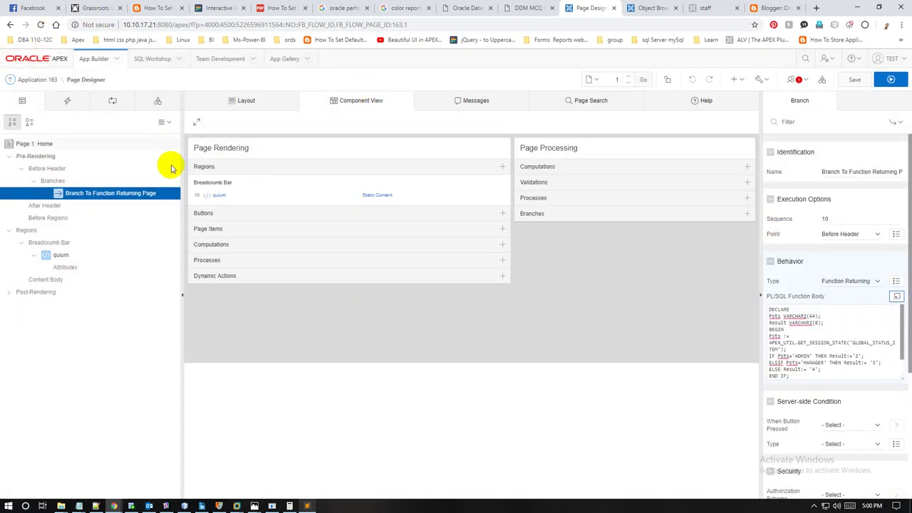
Step: Save and run the app, close the extra browser tabs, and sign out
{"action": "left_click", "coordinate": [892, 81]}
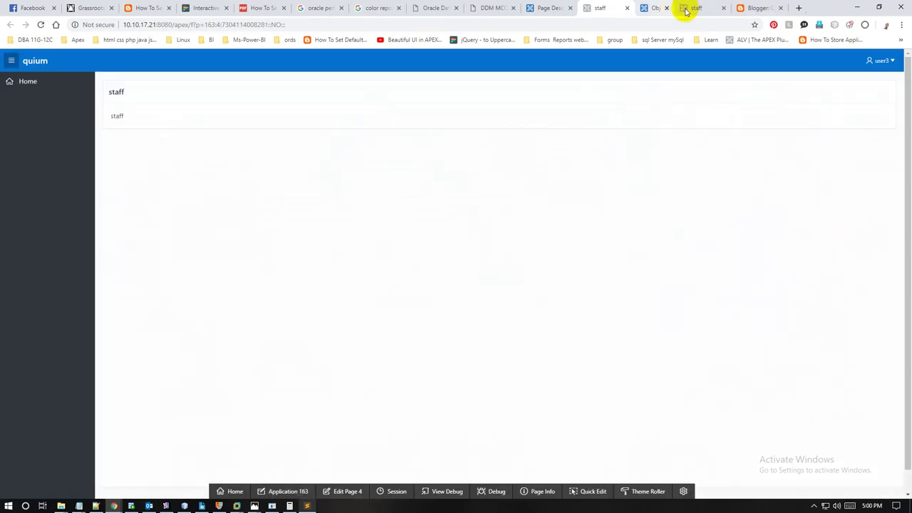
{"action": "left_click", "coordinate": [685, 9]}
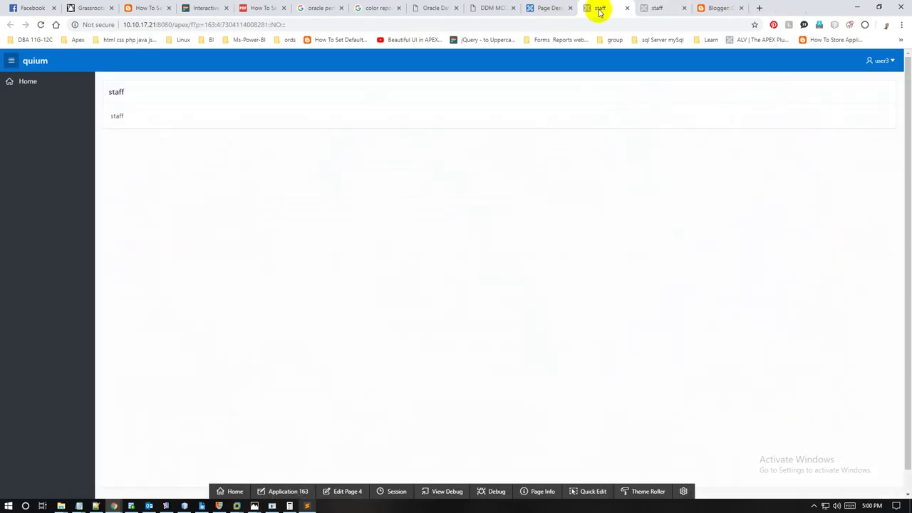
{"action": "left_click", "coordinate": [682, 8]}
{"action": "left_click", "coordinate": [603, 8]}
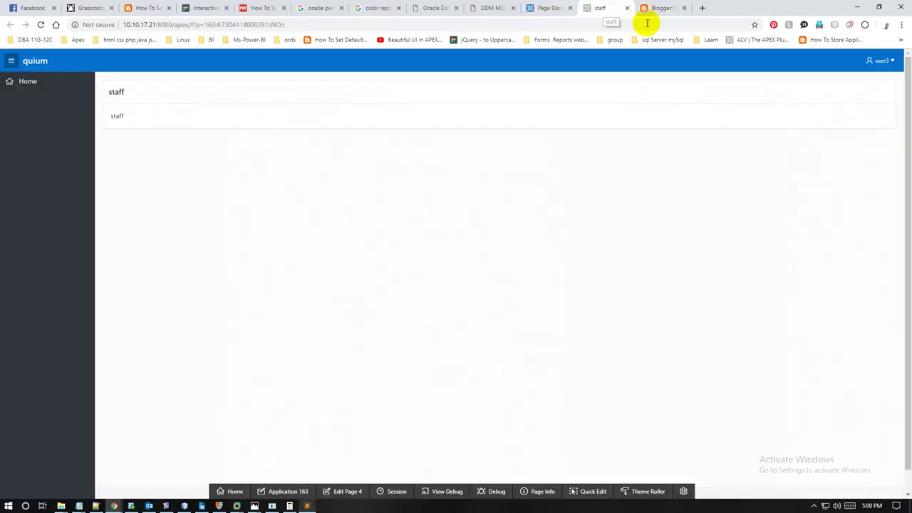
{"action": "left_click", "coordinate": [887, 61]}
{"action": "left_click", "coordinate": [877, 82]}
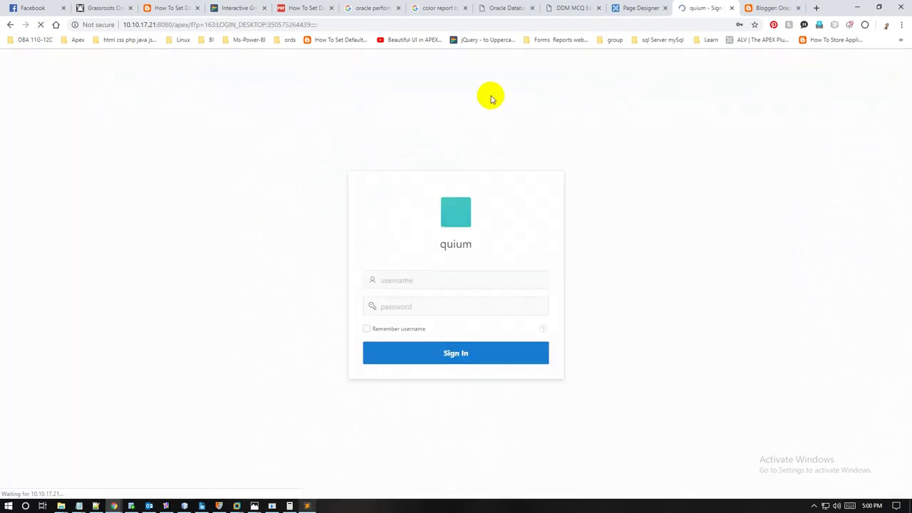
Step: Log in as user1 with its password, confirm the Admin page, and sign out
{"action": "double_click", "coordinate": [425, 285]}
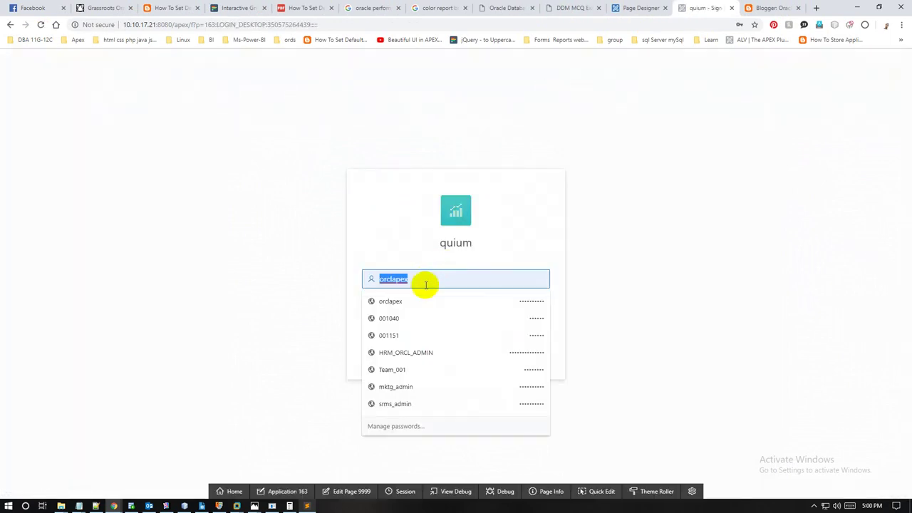
{"action": "type", "text": "user1"}
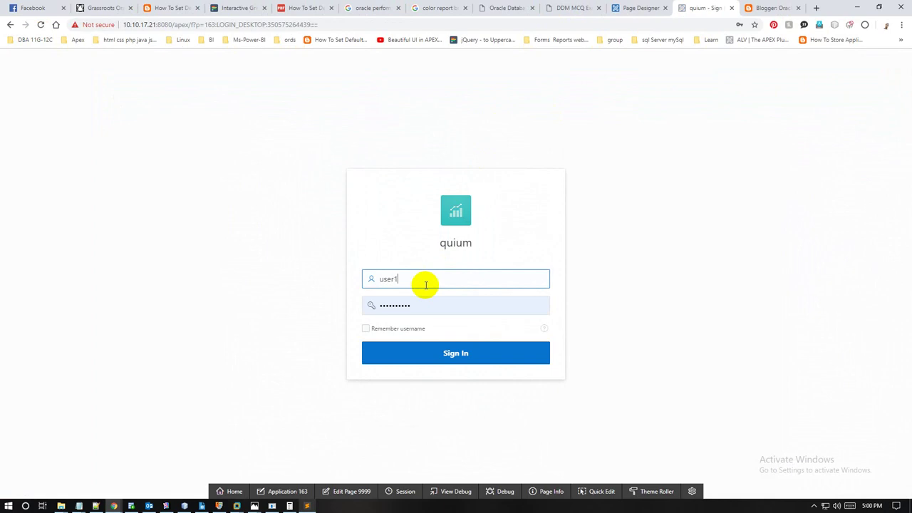
{"action": "key", "text": "Tab"}
{"action": "type", "text": "12"}
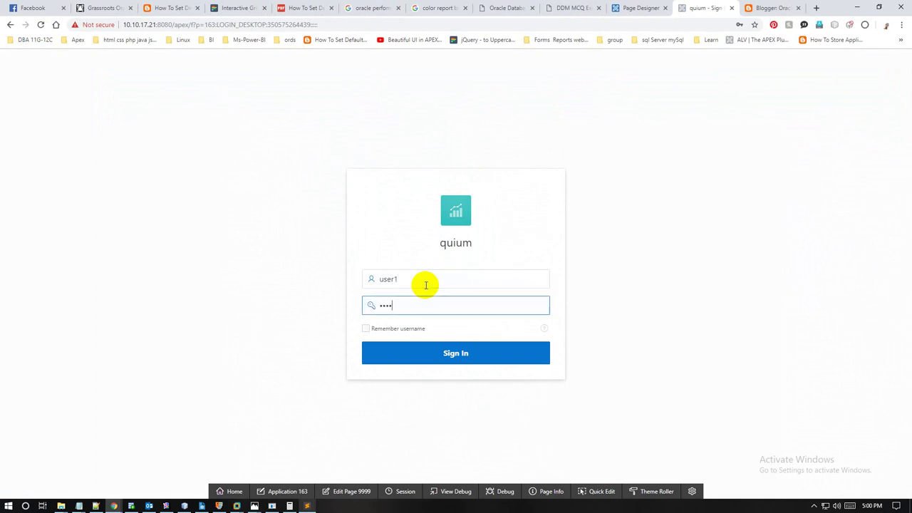
{"action": "key", "text": "Return"}
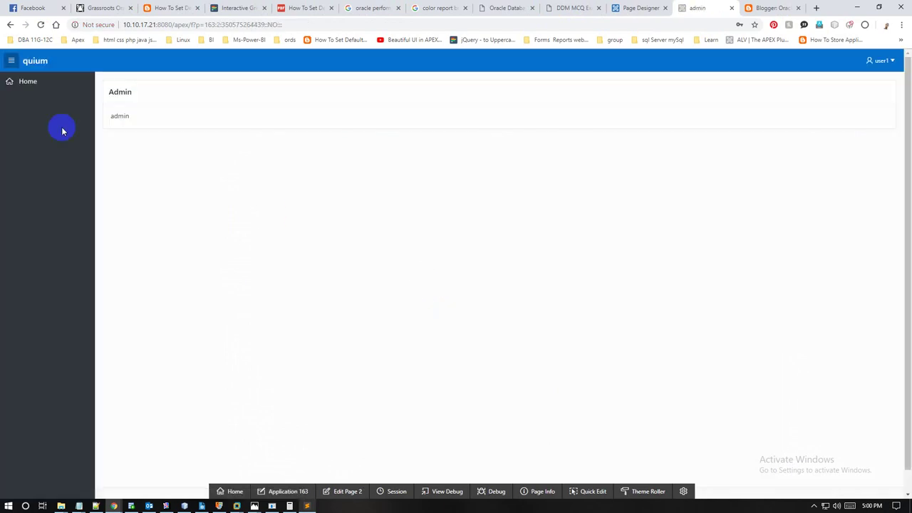
{"action": "left_click", "coordinate": [879, 63]}
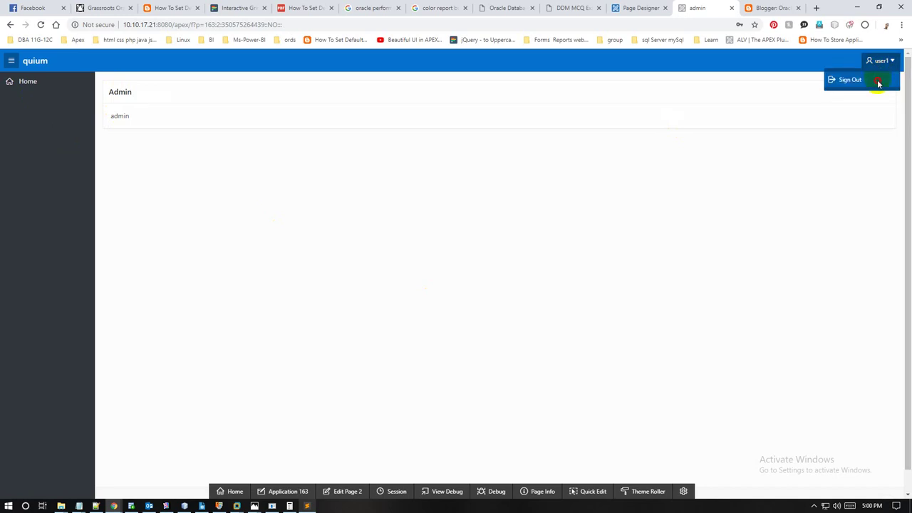
{"action": "left_click", "coordinate": [879, 81]}
Step: Log in as user2 with its password, confirm the manager page, and sign out
{"action": "left_click", "coordinate": [404, 279]}
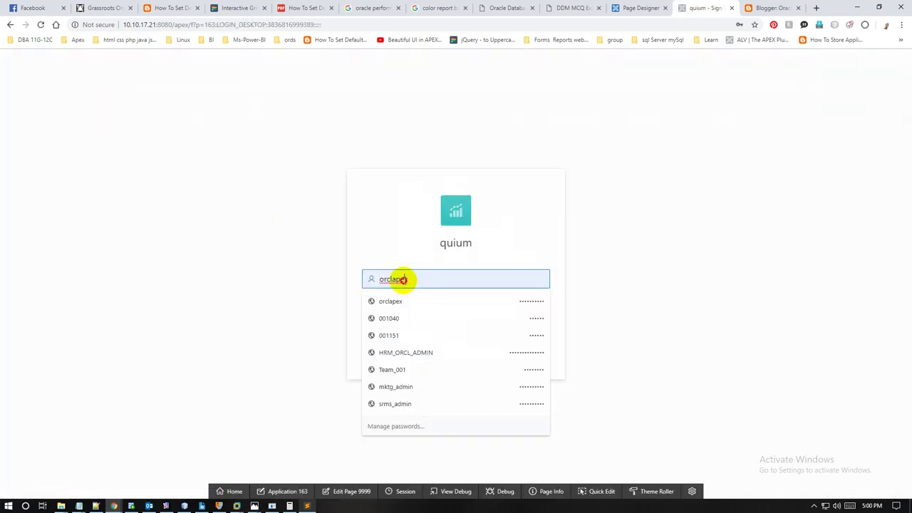
{"action": "type", "text": "user2"}
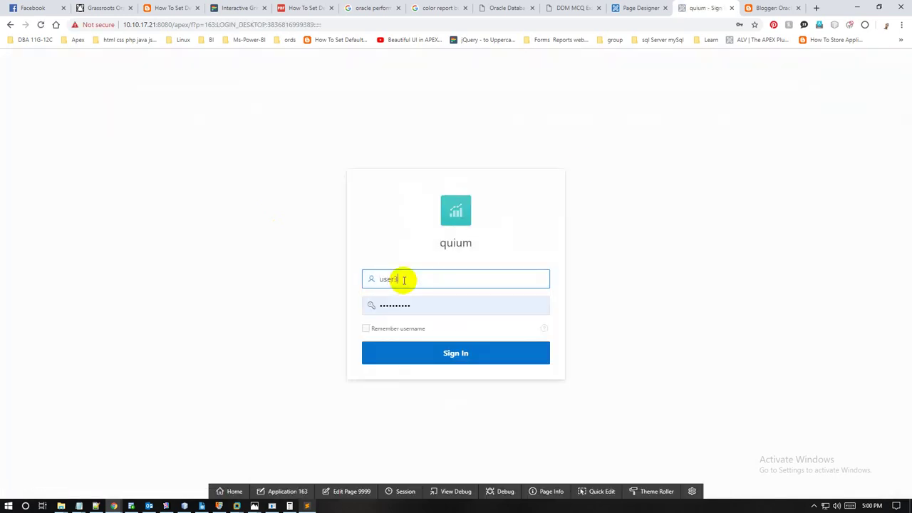
{"action": "key", "text": "Tab"}
{"action": "type", "text": "••"}
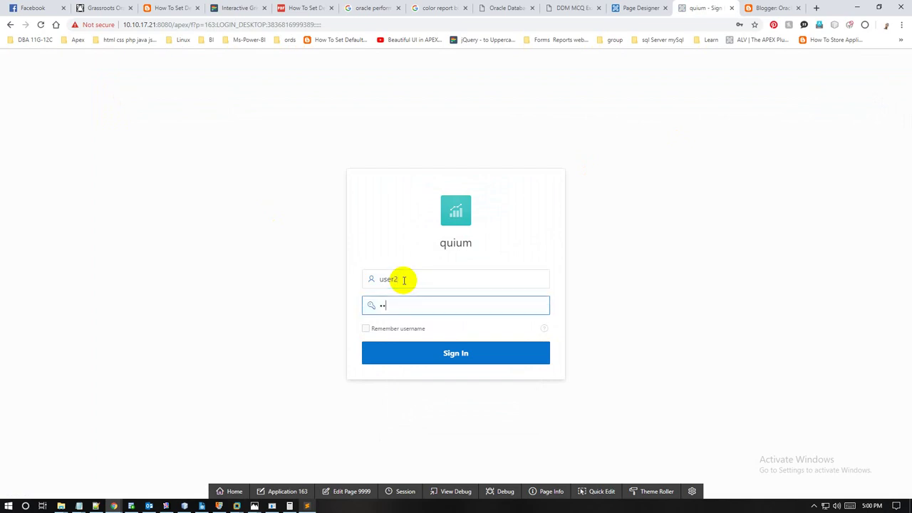
{"action": "double_click", "coordinate": [403, 279]}
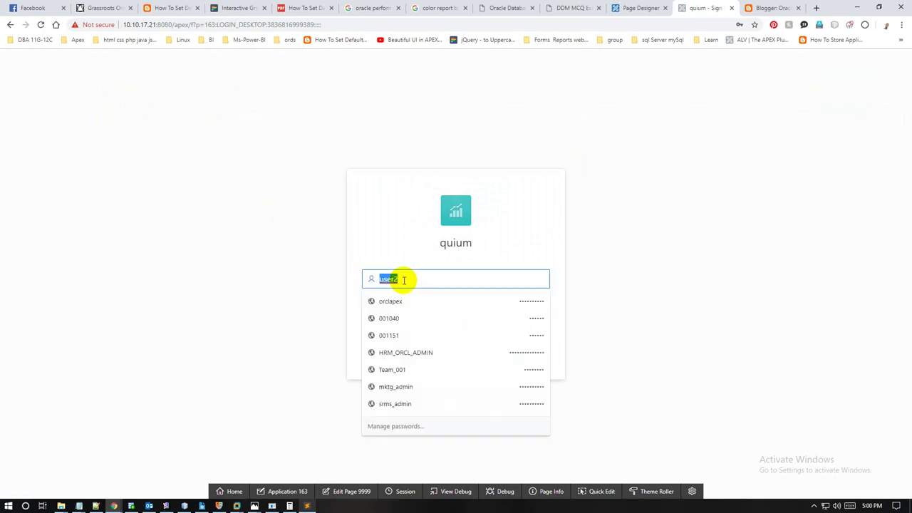
{"action": "left_click", "coordinate": [265, 238]}
{"action": "left_click", "coordinate": [466, 357]}
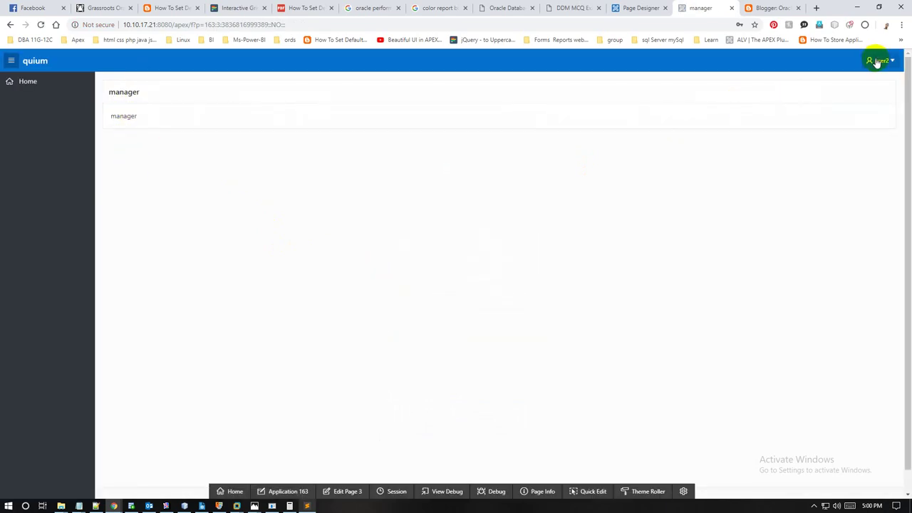
{"action": "left_click", "coordinate": [879, 62]}
{"action": "left_click", "coordinate": [871, 82]}
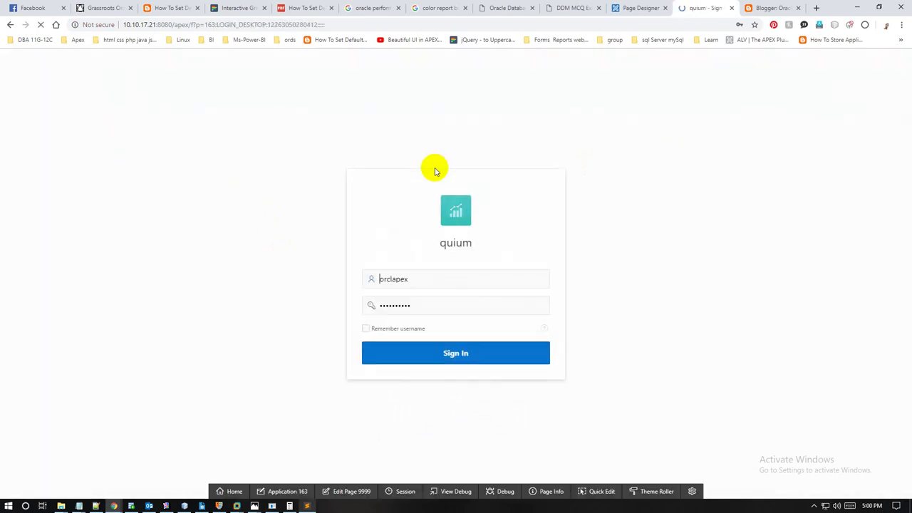
Step: Enter the user3 username and password and sign in to reach the staff page
{"action": "left_click", "coordinate": [406, 279]}
{"action": "type", "text": "user2"}
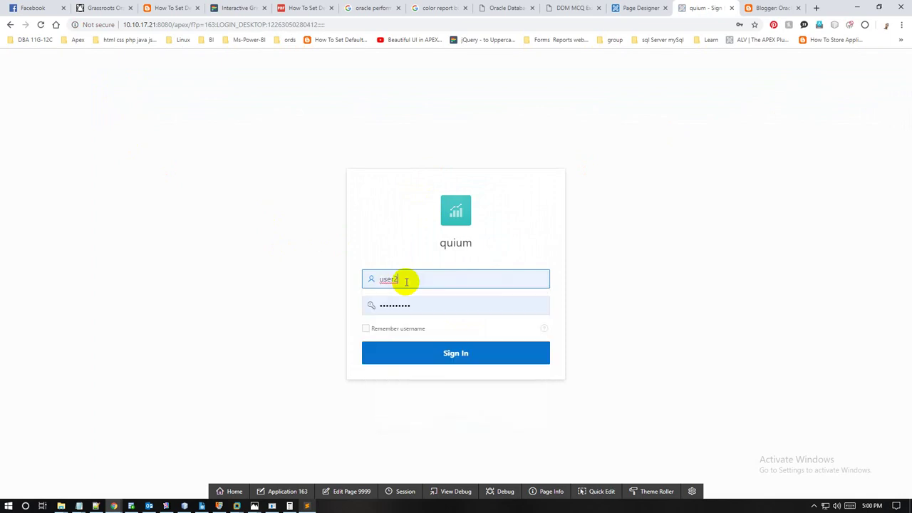
{"action": "key", "text": "Tab"}
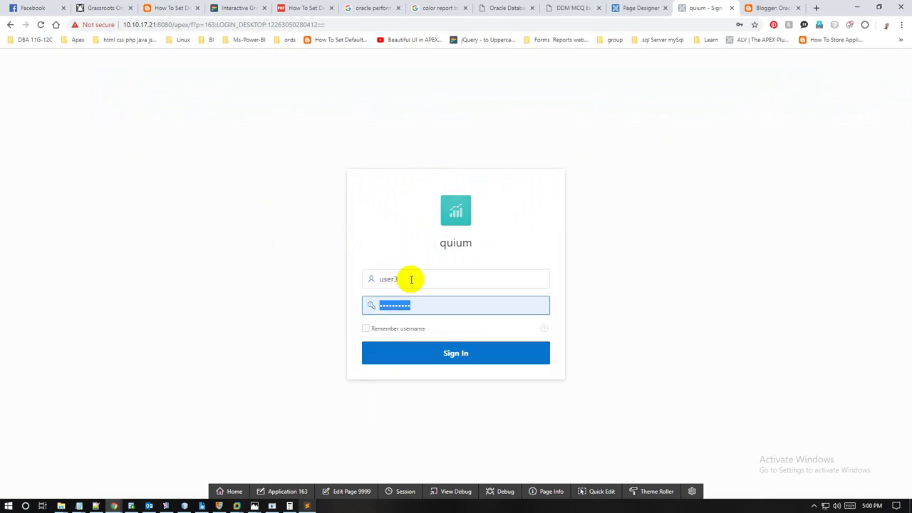
{"action": "type", "text": "o"}
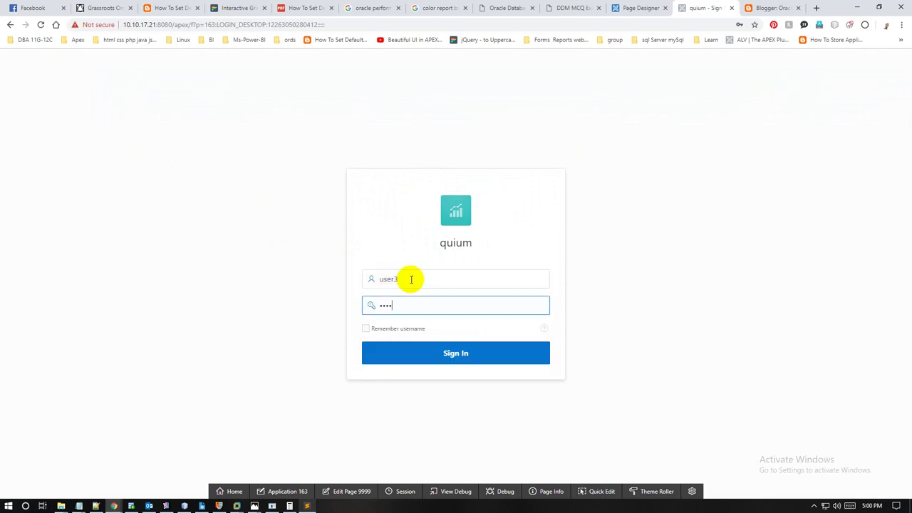
{"action": "left_click", "coordinate": [435, 352]}
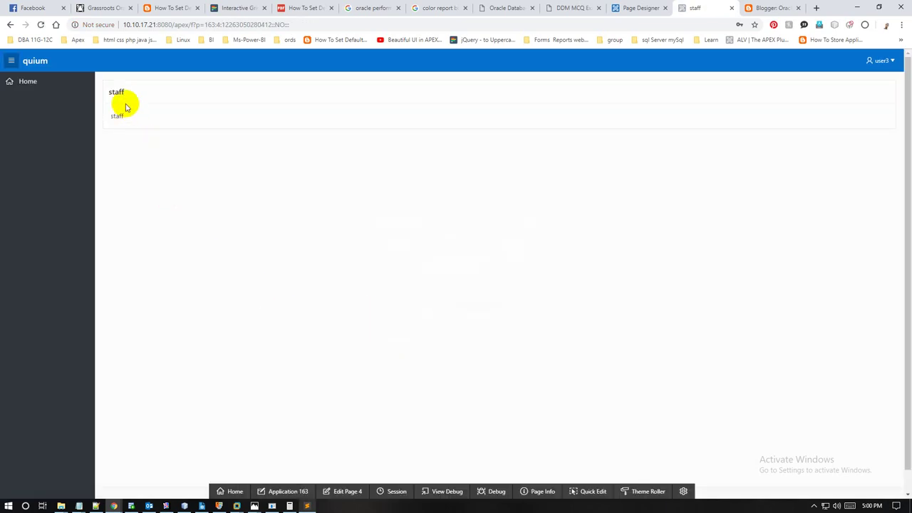